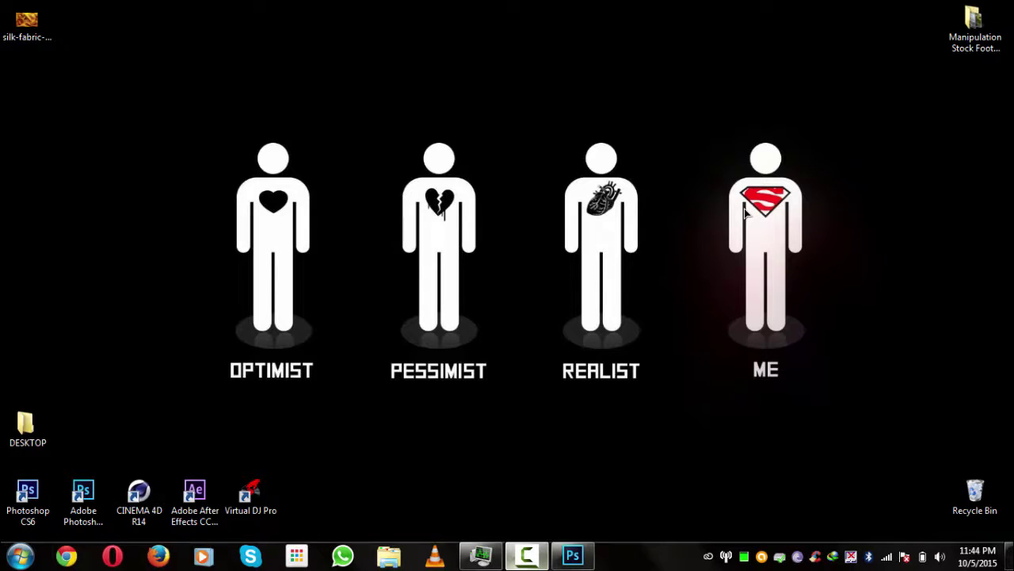
Preview the silk fabric texture image in the Windows image viewer.
double_click(27, 17)
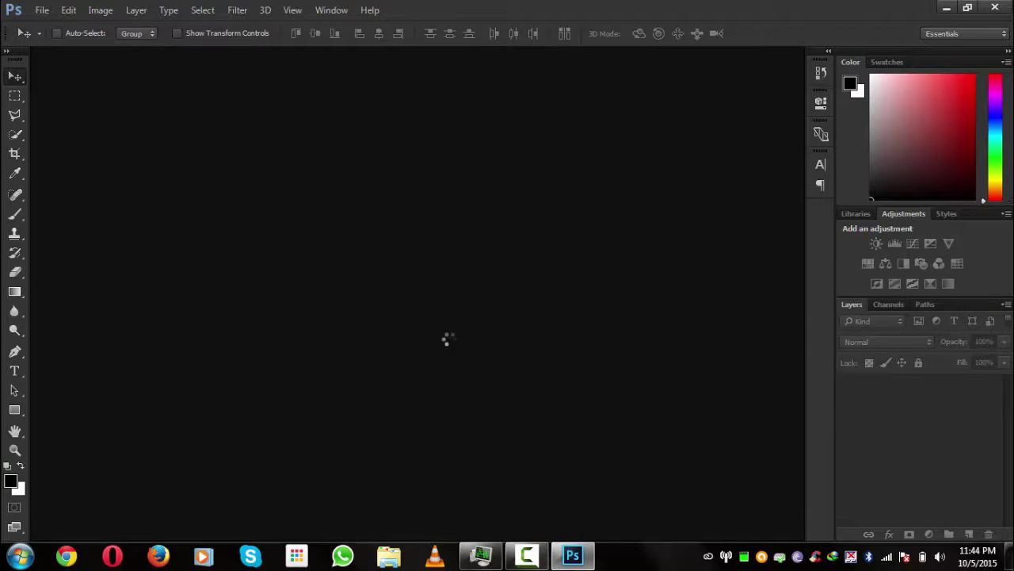
Fit the whole silk fabric image in the Photoshop window.
key(ctrl+0)
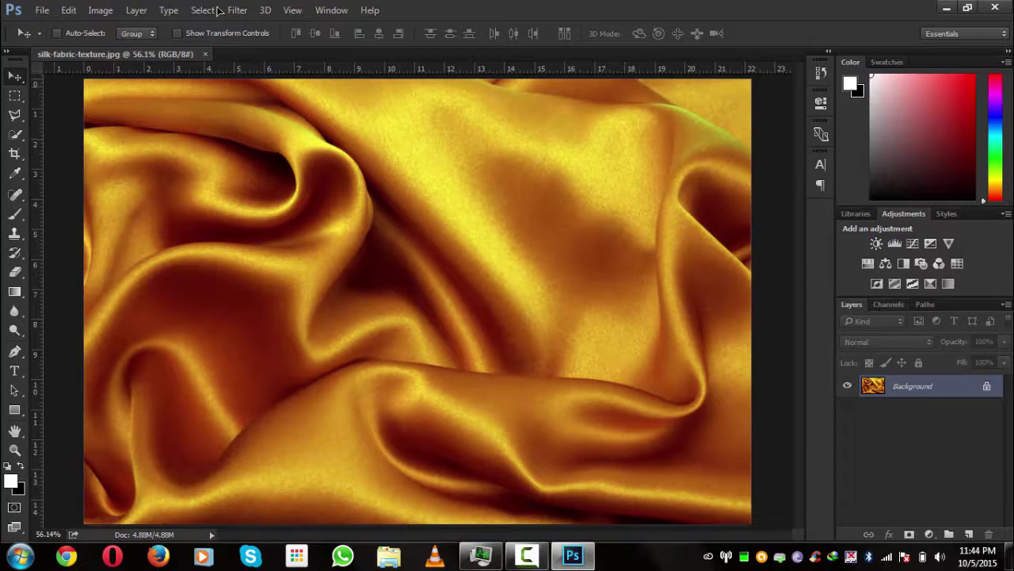
click(321, 12)
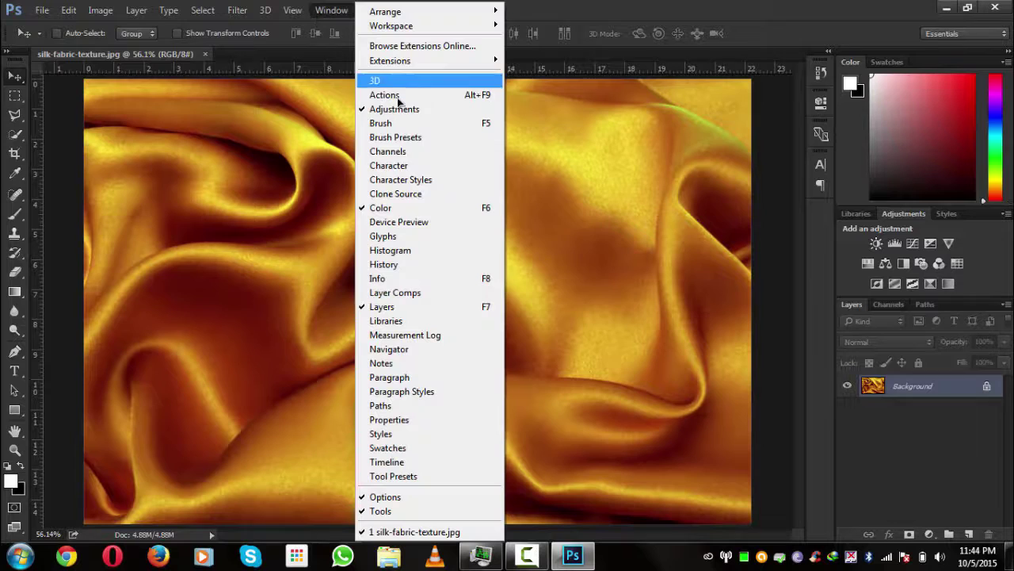
click(332, 10)
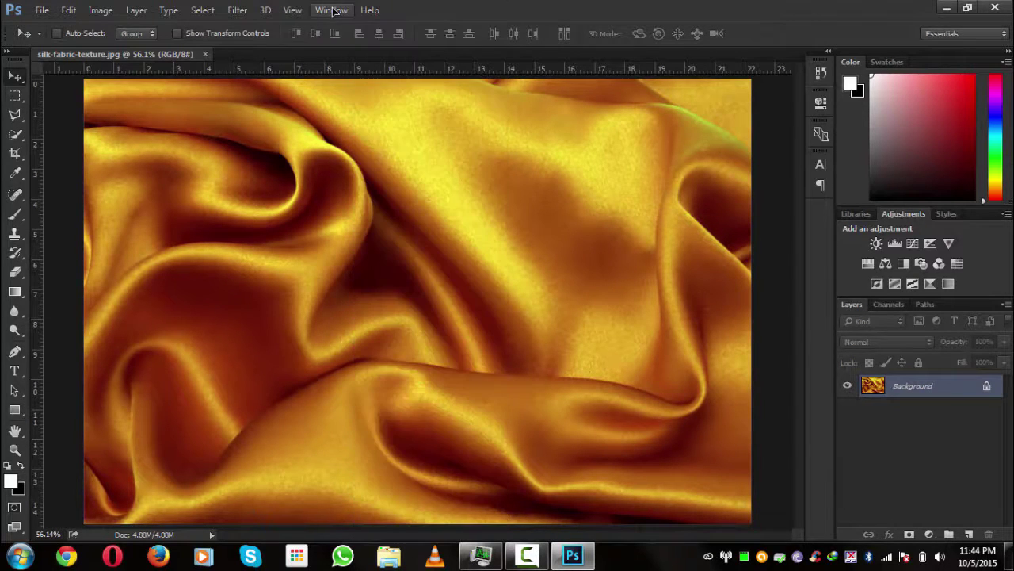
Compare the Blue, Green and Red channels, settling on the Green channel.
click(887, 303)
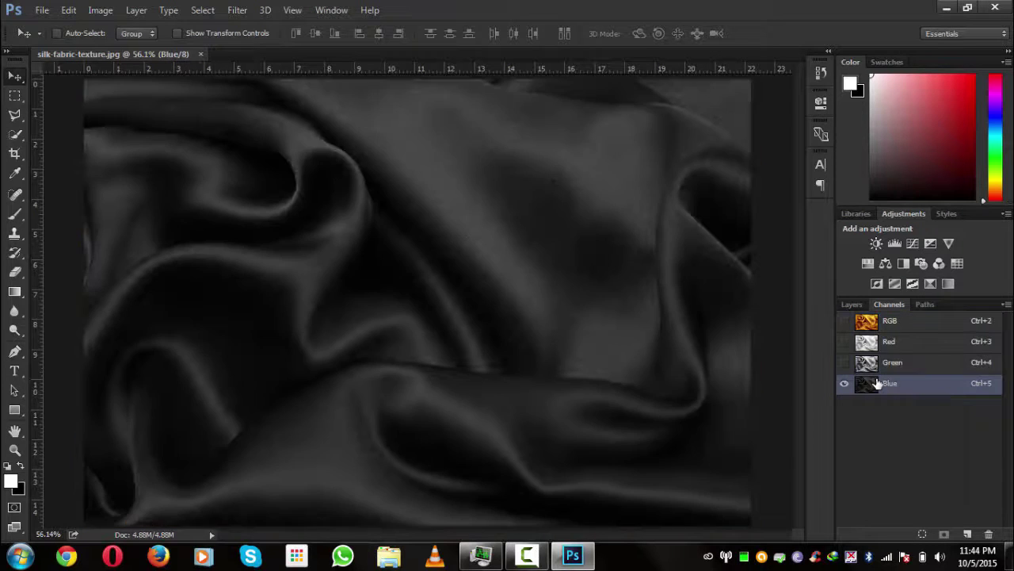
click(878, 385)
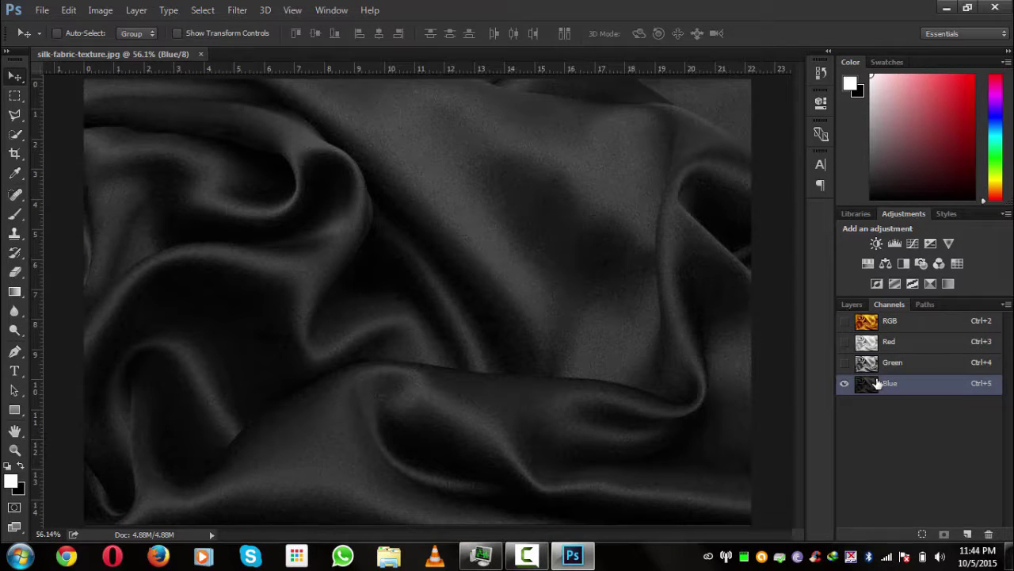
click(893, 365)
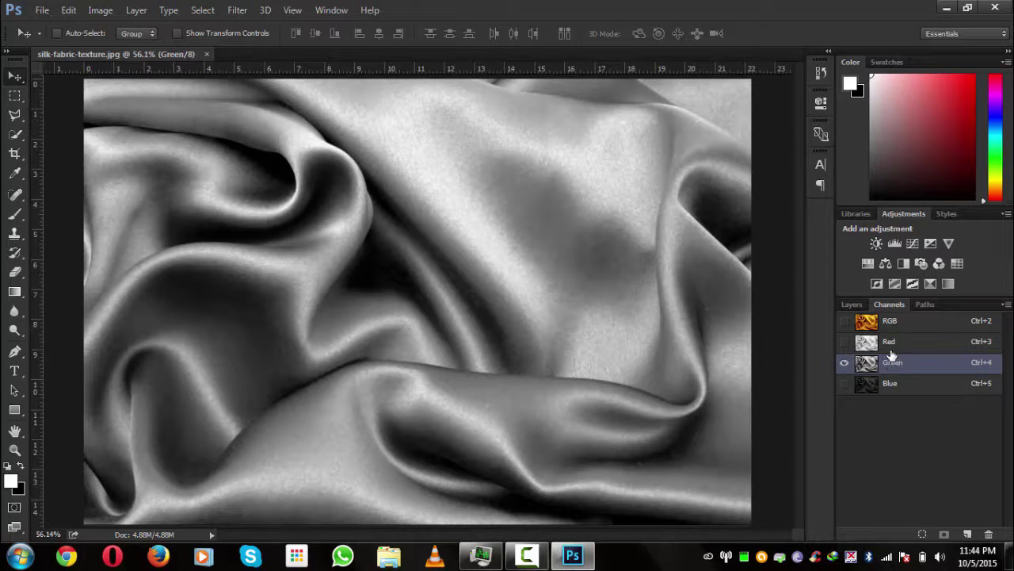
click(890, 348)
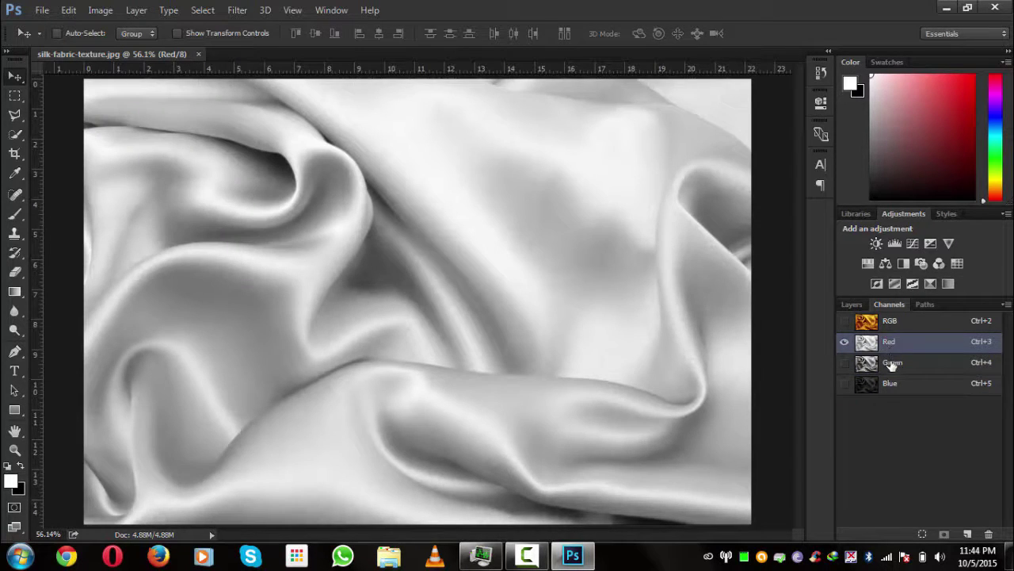
click(893, 363)
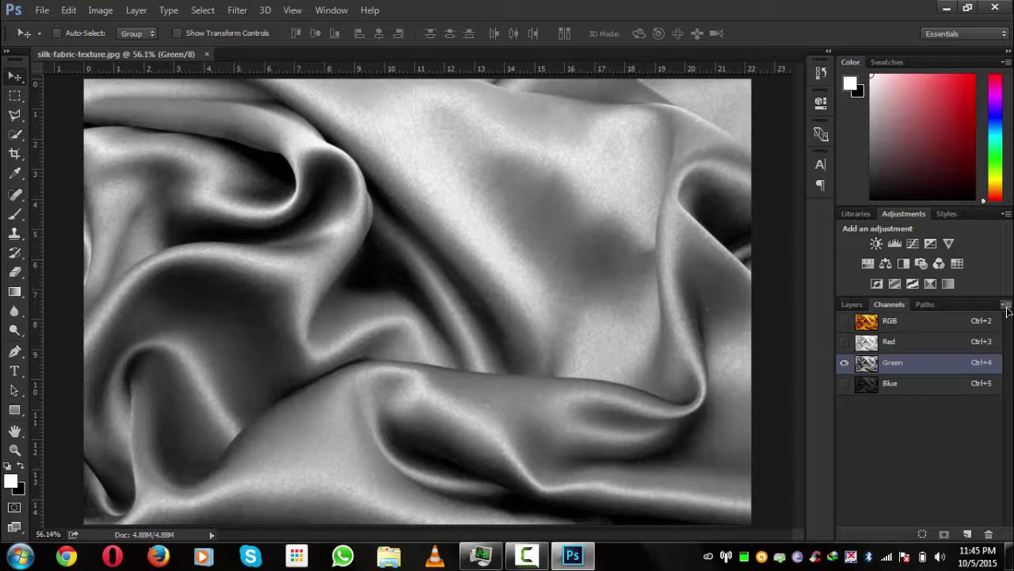
Duplicate the Green channel into a new document named 'Displacement'.
click(1005, 305)
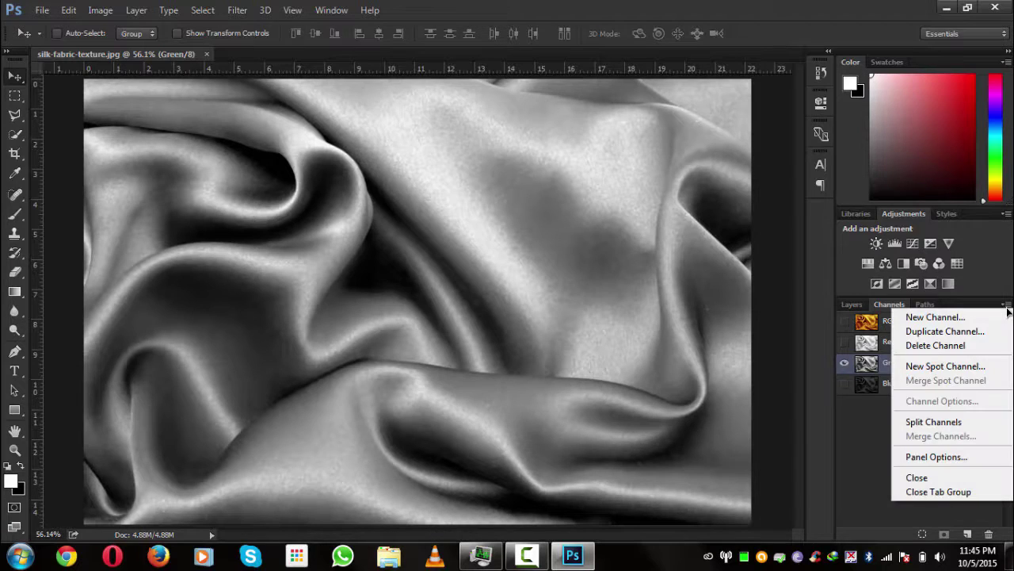
click(920, 335)
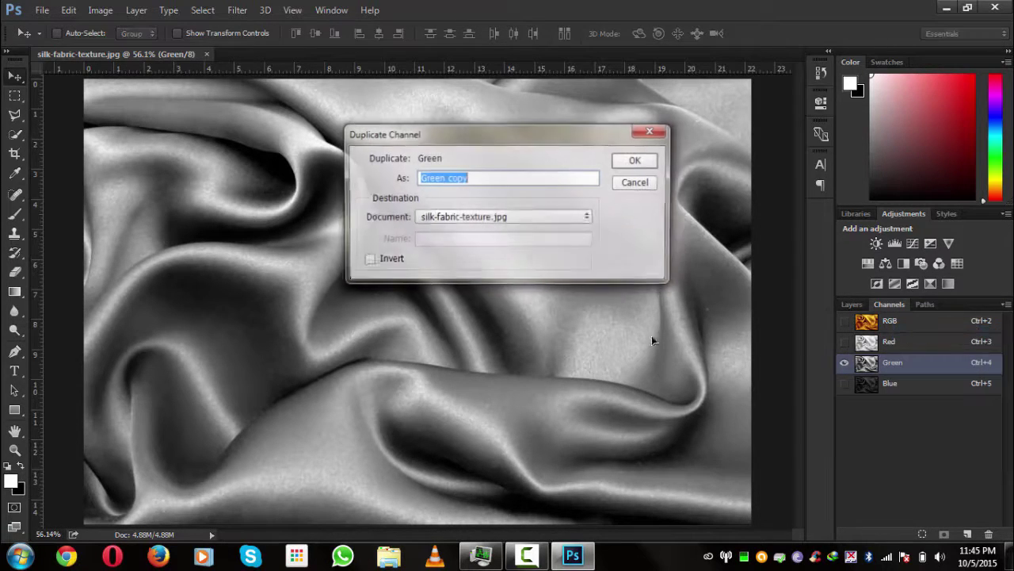
click(486, 219)
click(485, 239)
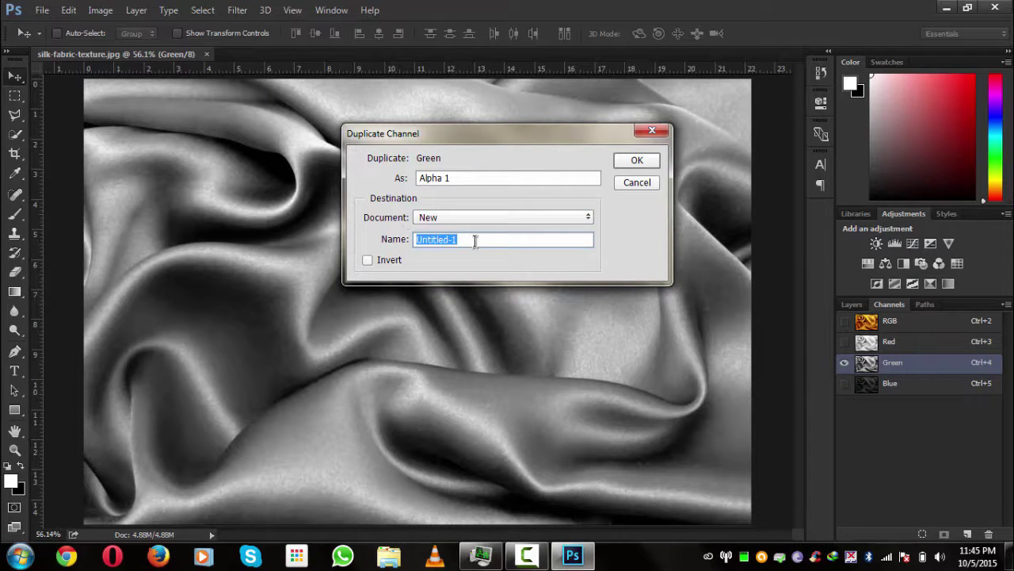
key(Caps_Lock)
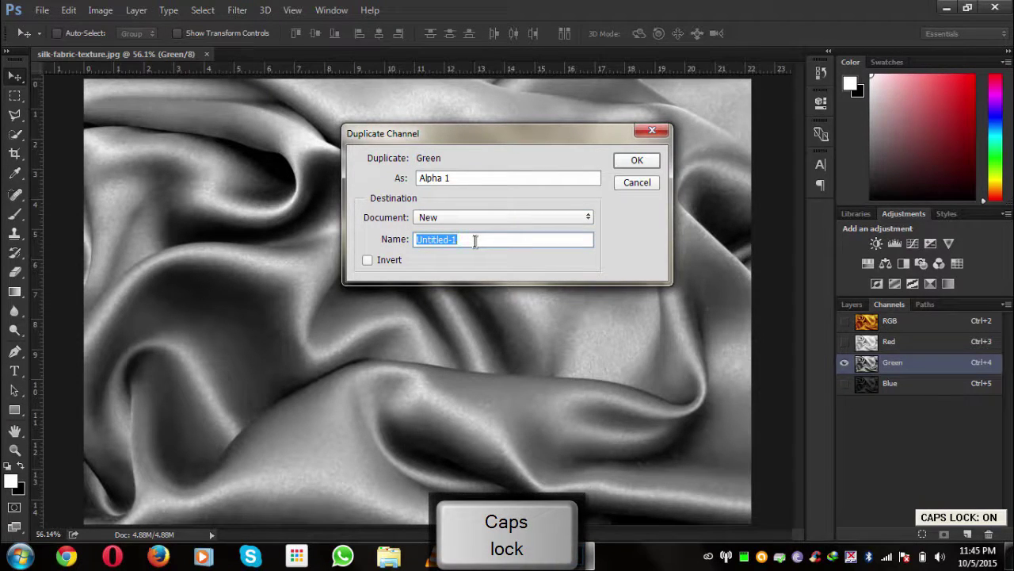
text(Green)
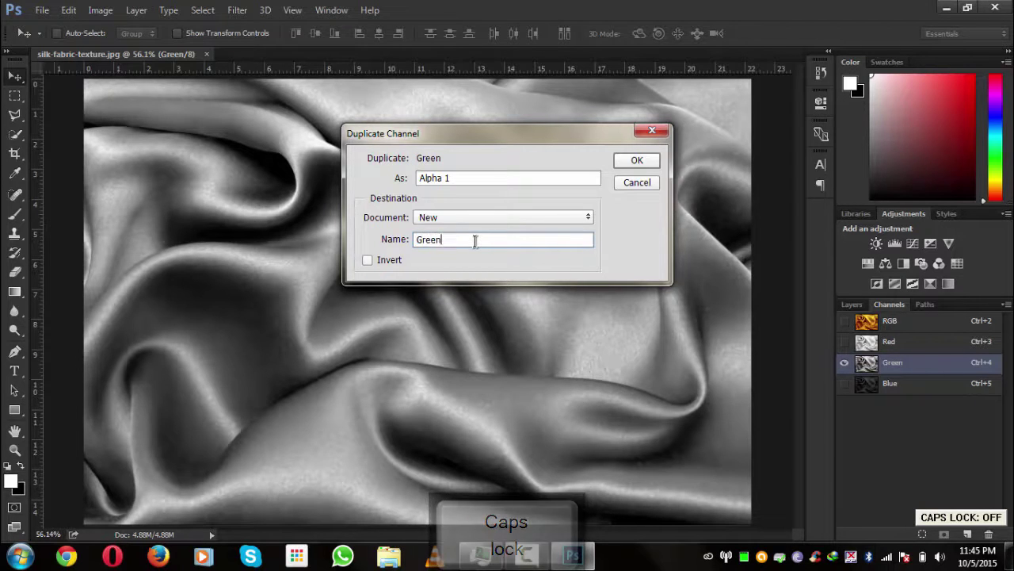
key(BackSpace)
key(BackSpace)
key(BackSpace)
key(BackSpace)
key(BackSpace)
key(Caps_Lock)
text(D)
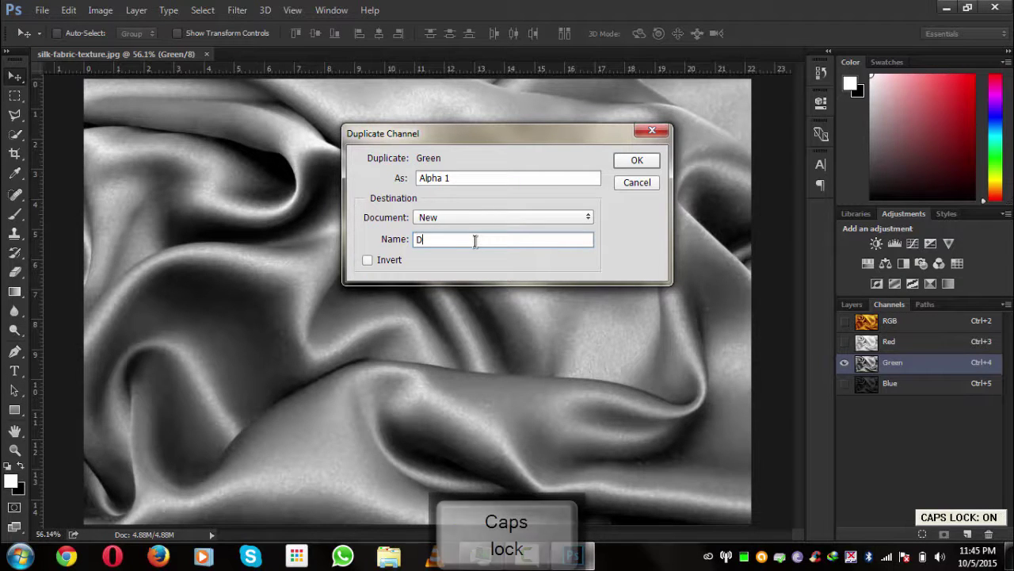
key(Caps_Lock)
key(BackSpace)
text(Displace)
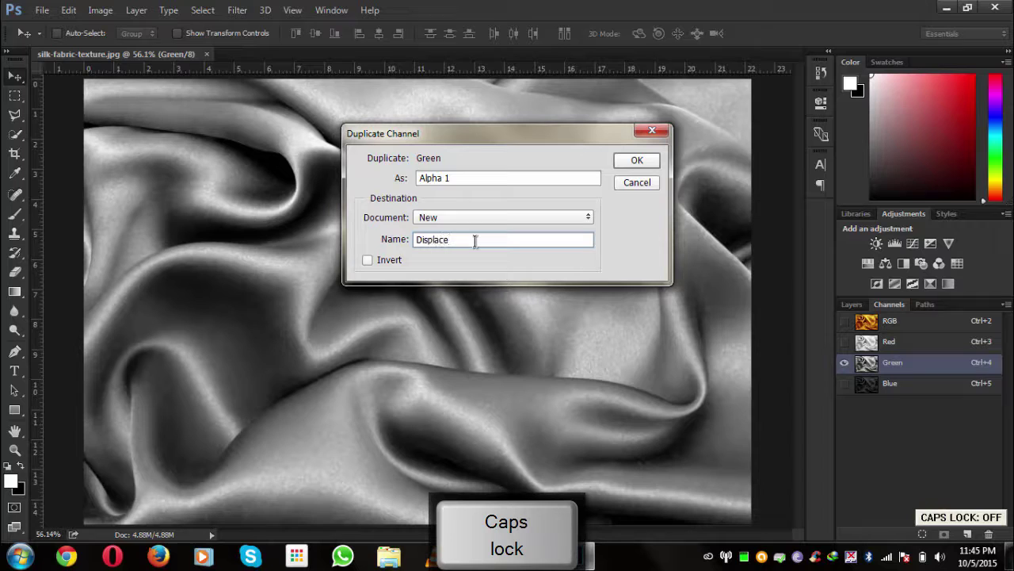
text(ment)
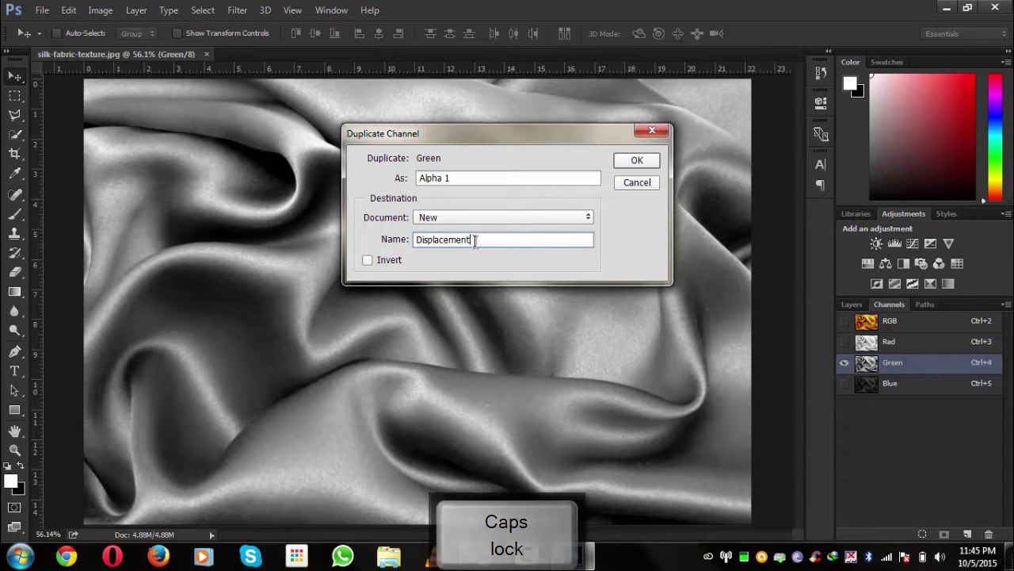
click(623, 161)
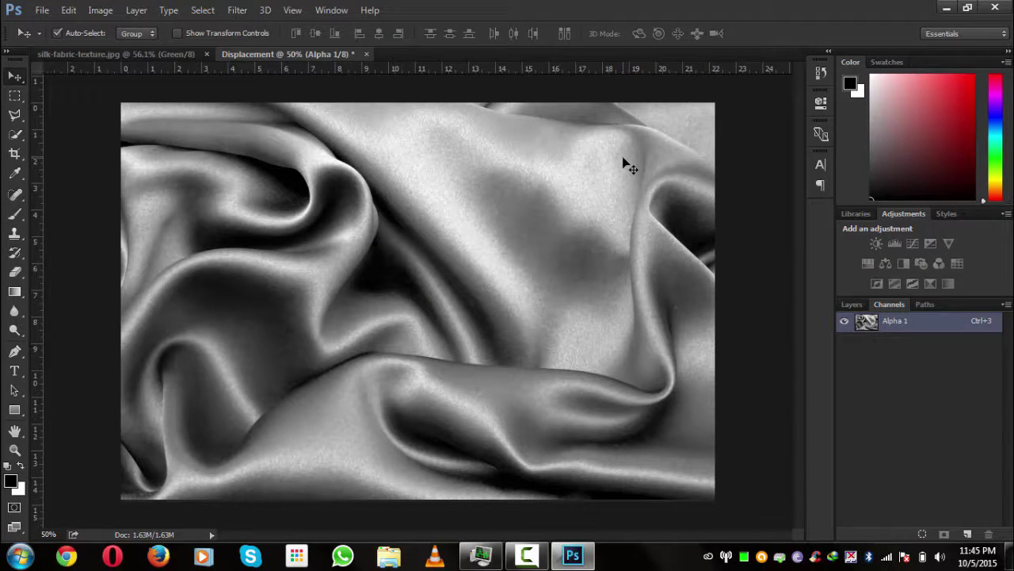
Save Displacement.psd to the Desktop, then restore the silk texture's full RGB view.
key(ctrl+s)
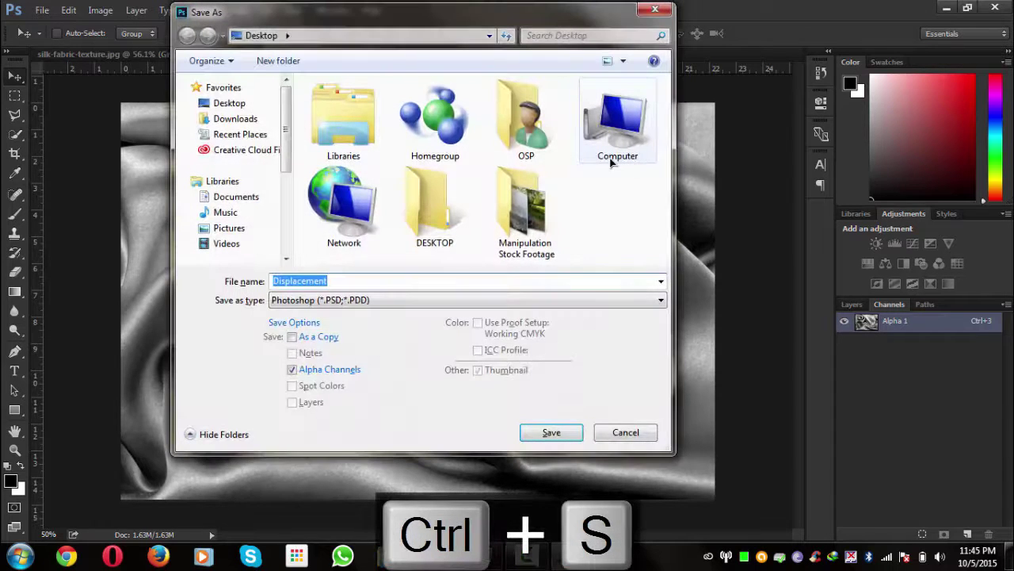
click(229, 103)
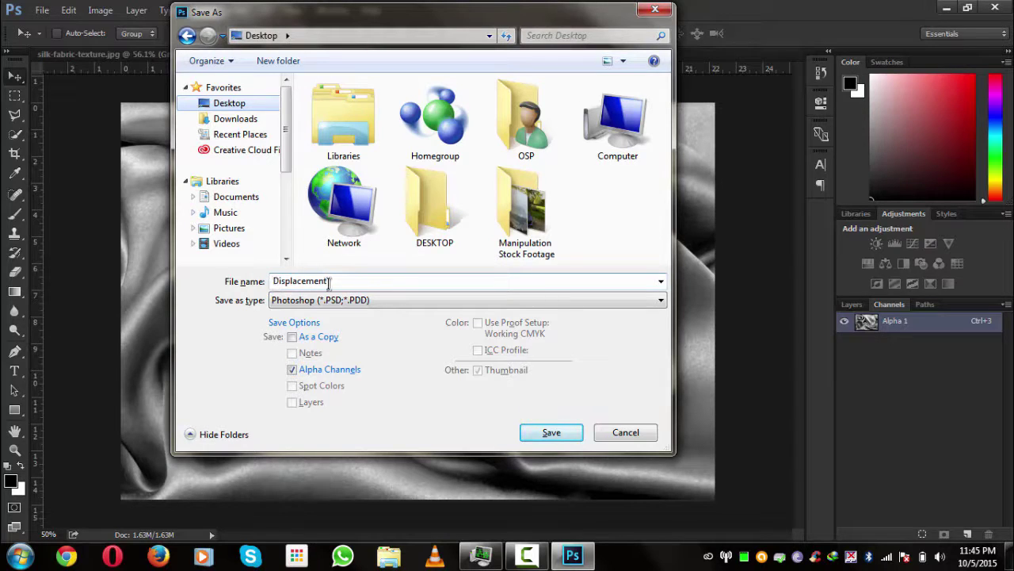
click(529, 435)
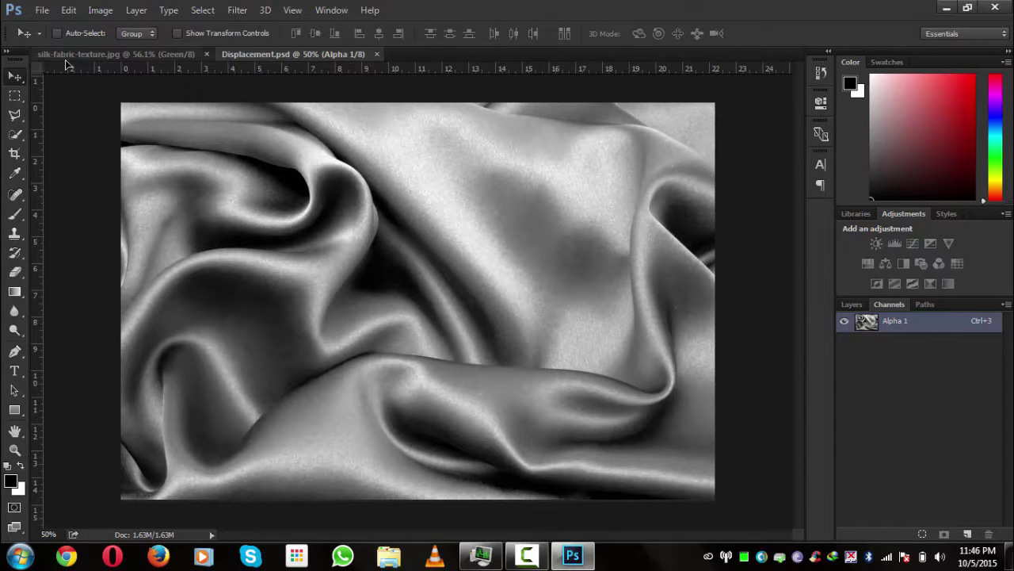
click(115, 54)
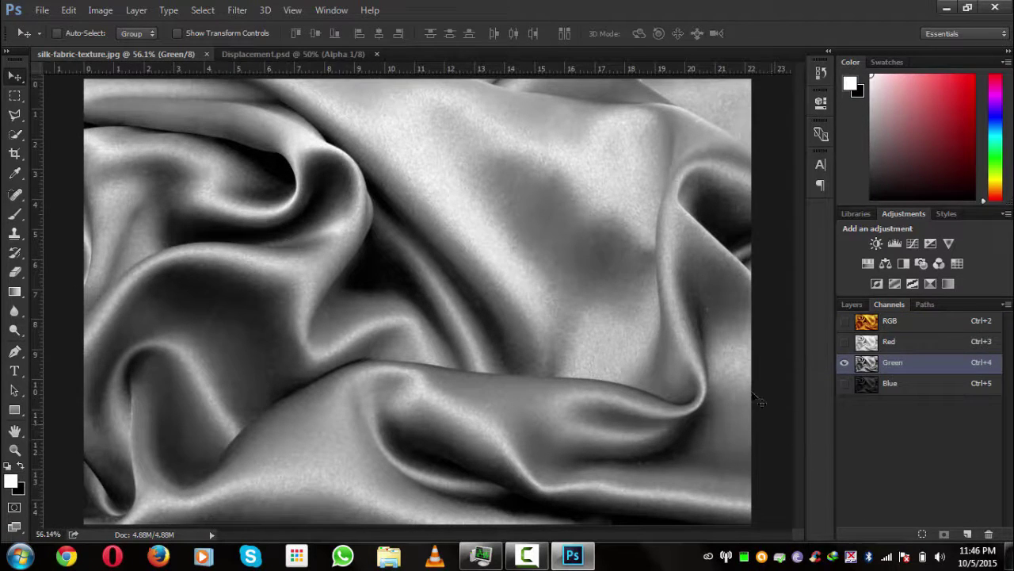
click(891, 323)
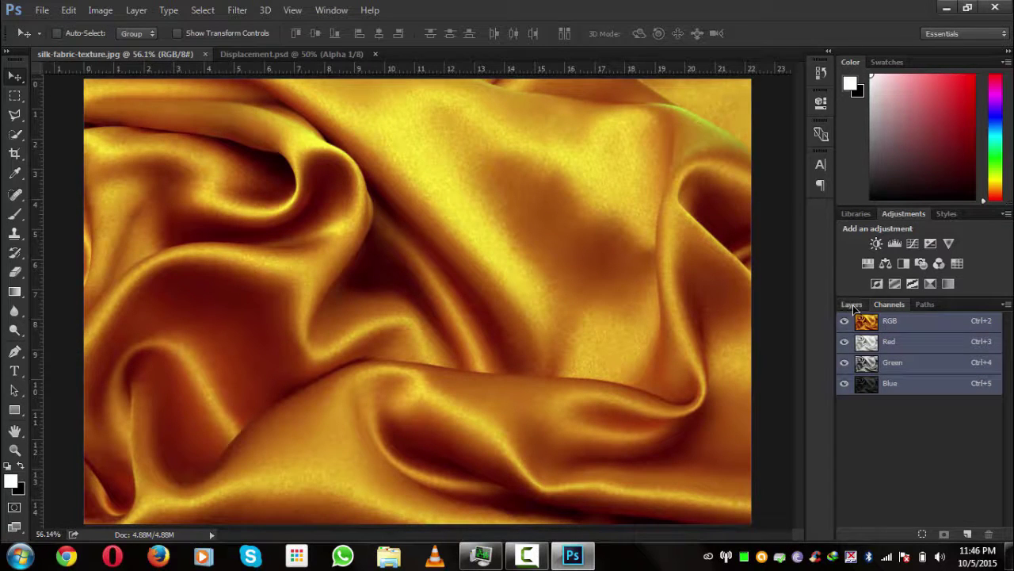
Duplicate the Background layer and apply a 1.0-pixel Gaussian Blur to the copy.
click(851, 305)
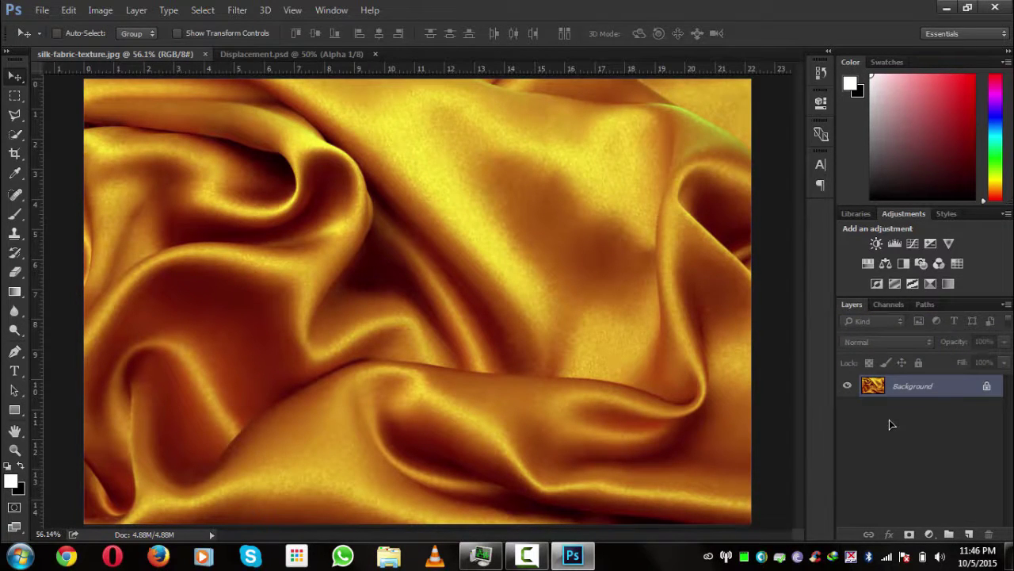
drag(917, 396, 969, 529)
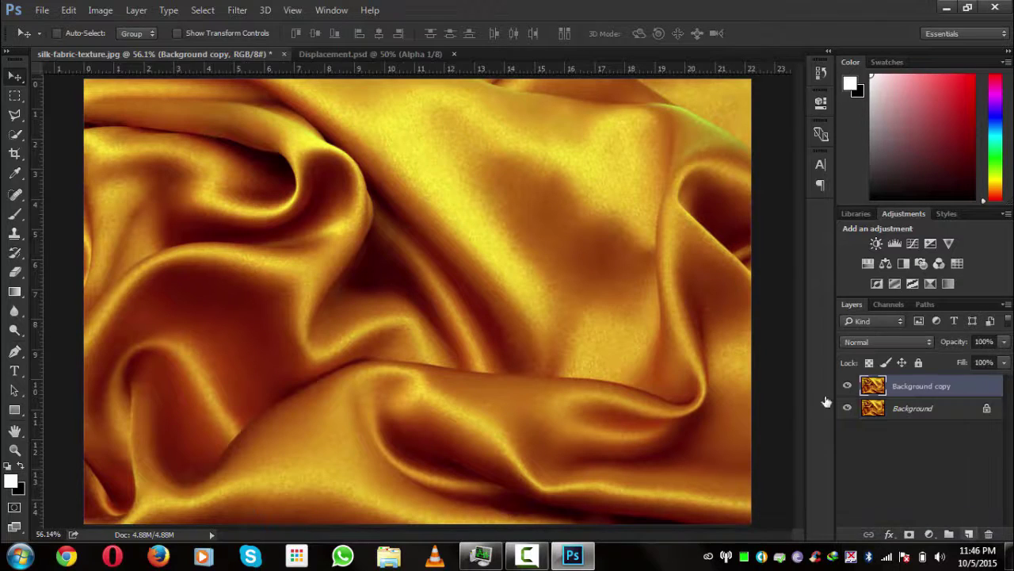
click(237, 9)
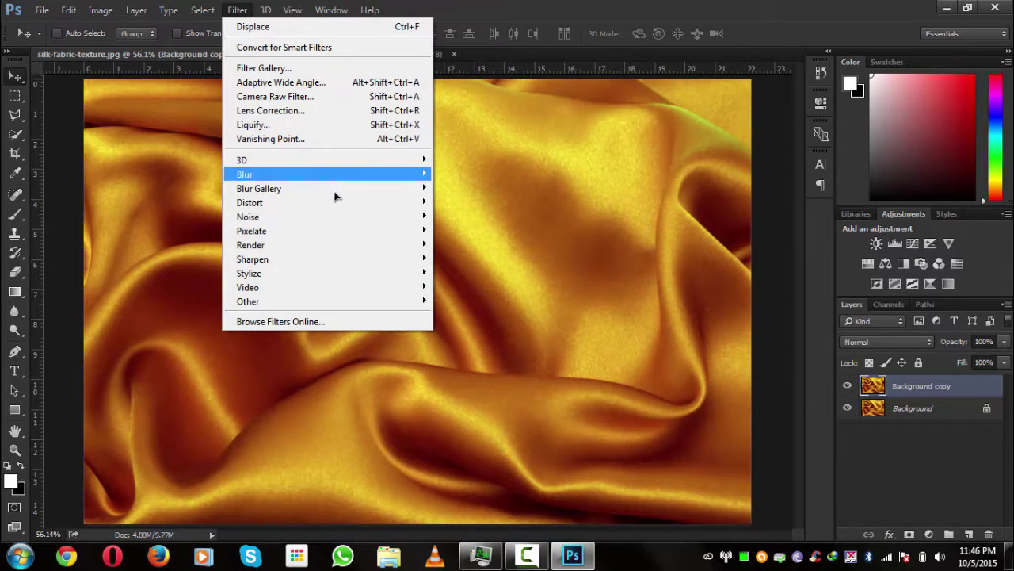
mouse_move(338, 202)
mouse_move(350, 170)
click(476, 231)
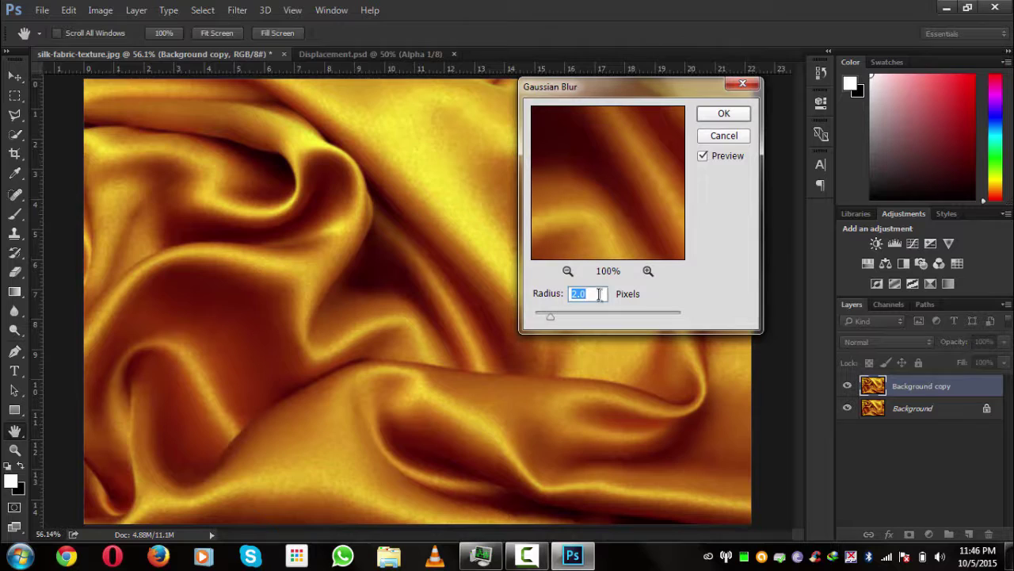
text(1.)
click(724, 119)
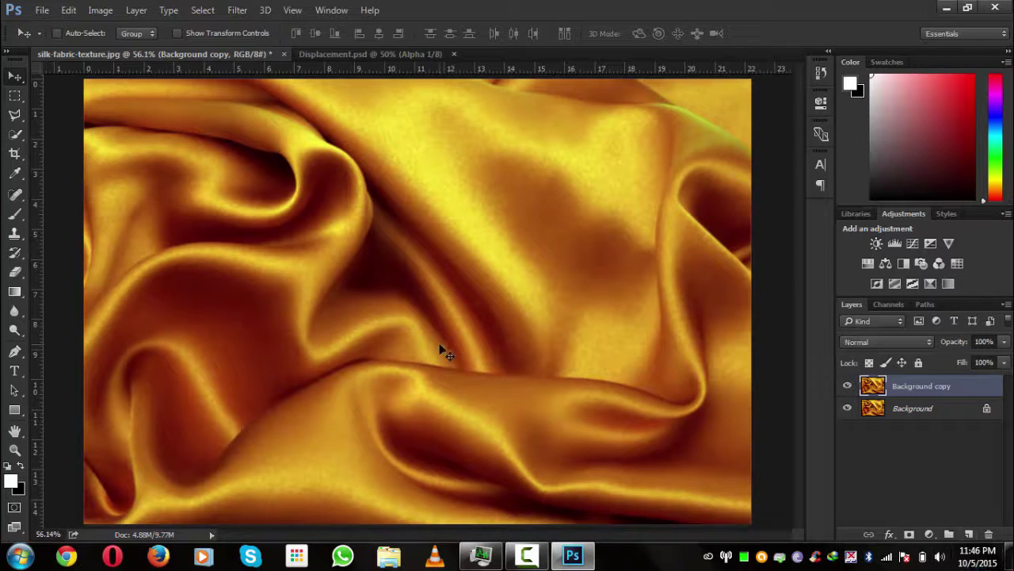
Type the title text in capital letters on the silk fabric.
key(t)
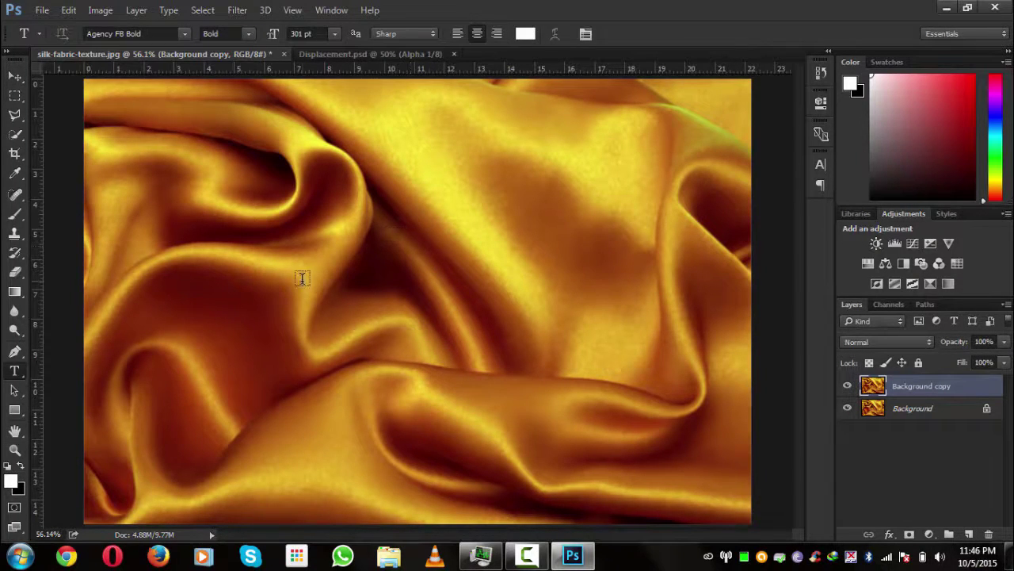
click(302, 278)
key(Caps_Lock)
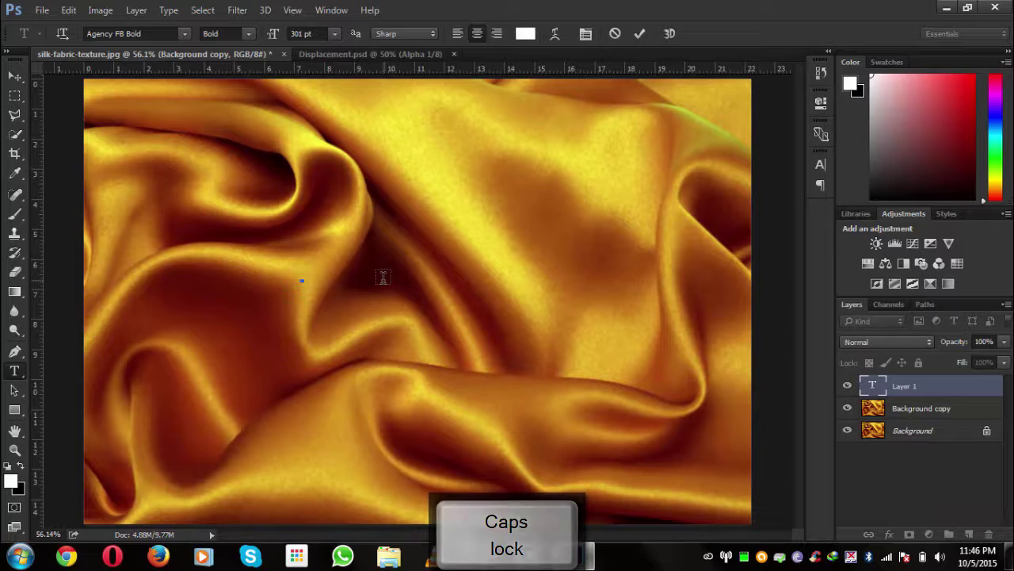
text(ONE SHO)
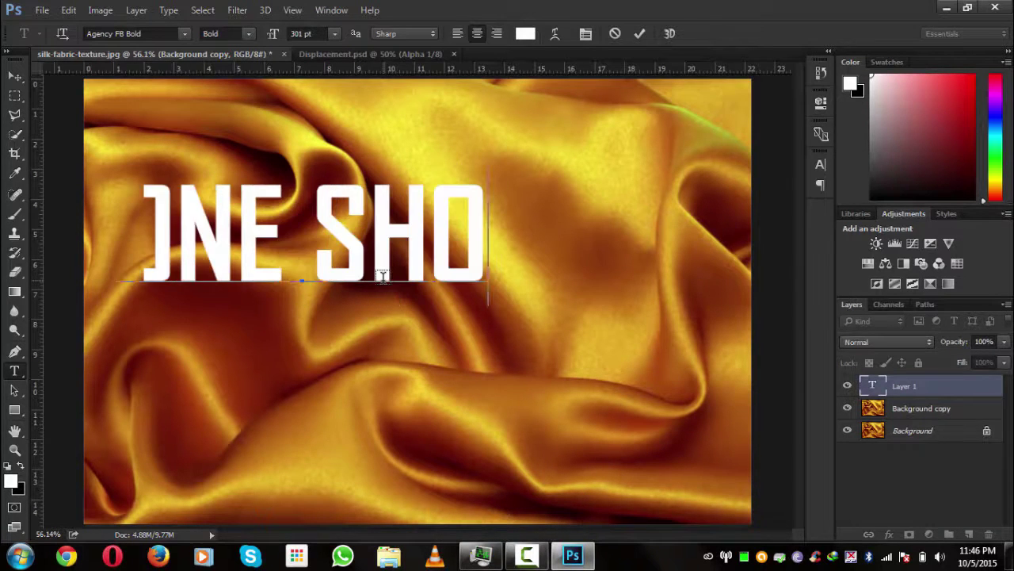
text(OT PRRODUC)
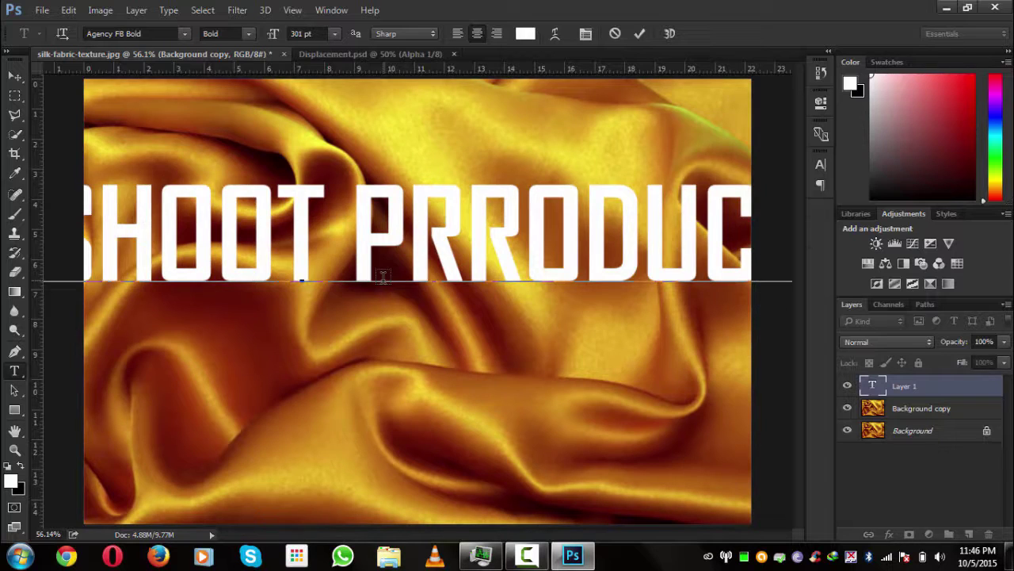
text(TIONS)
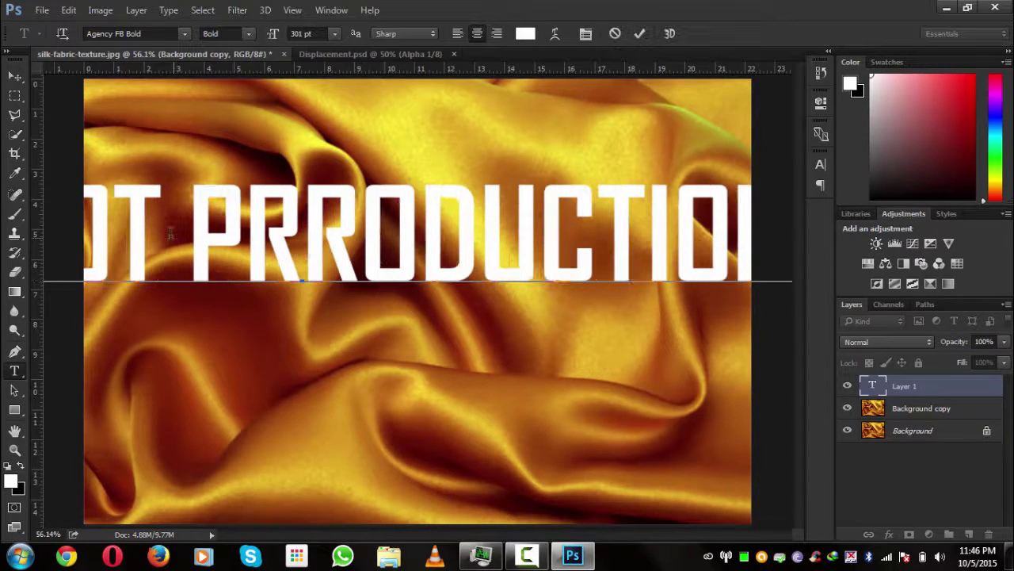
Break the title onto three lines: ONE SHOOT, PRRODUCTION and TV.
click(184, 231)
key(BackSpace)
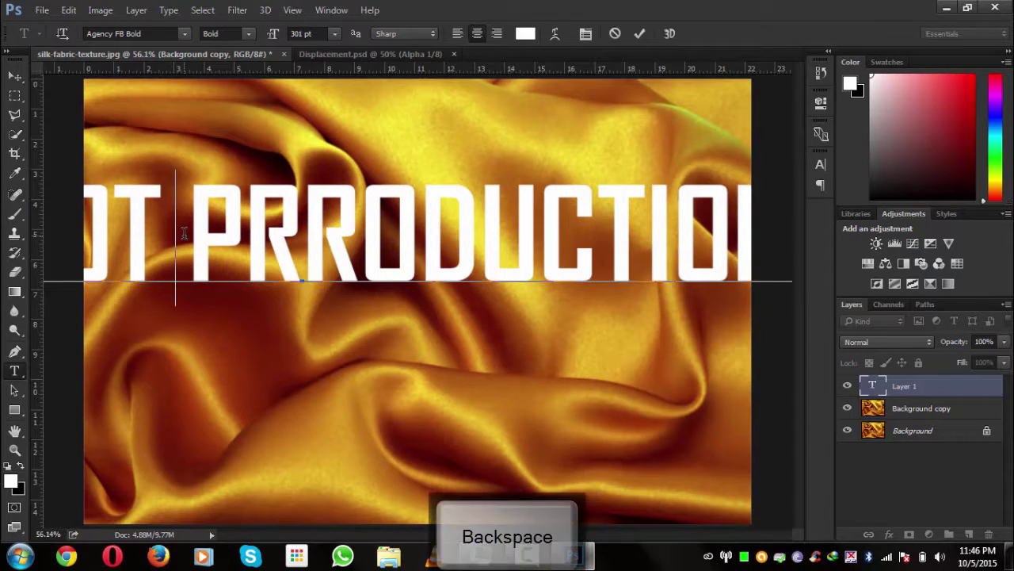
key(Return)
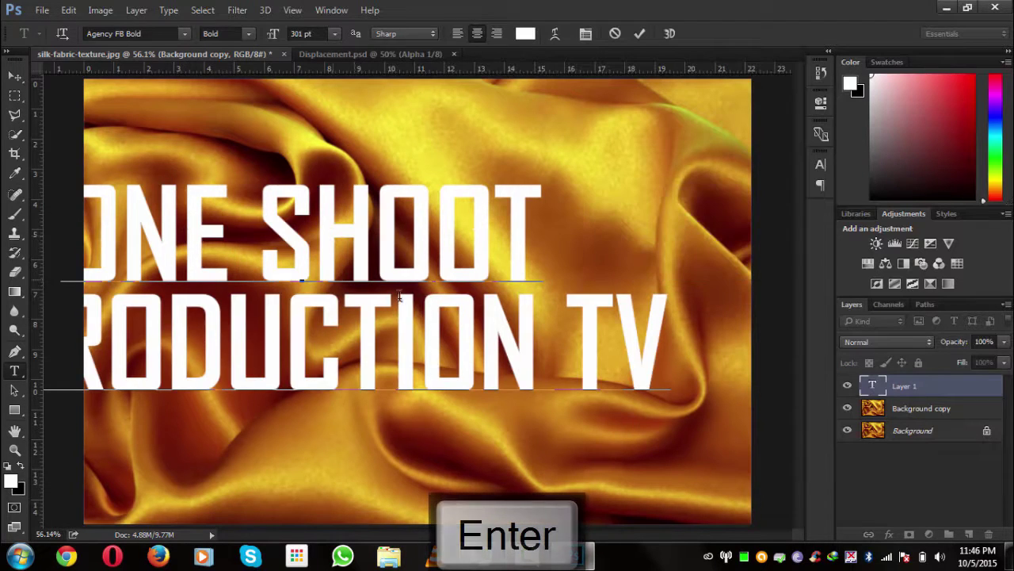
click(591, 333)
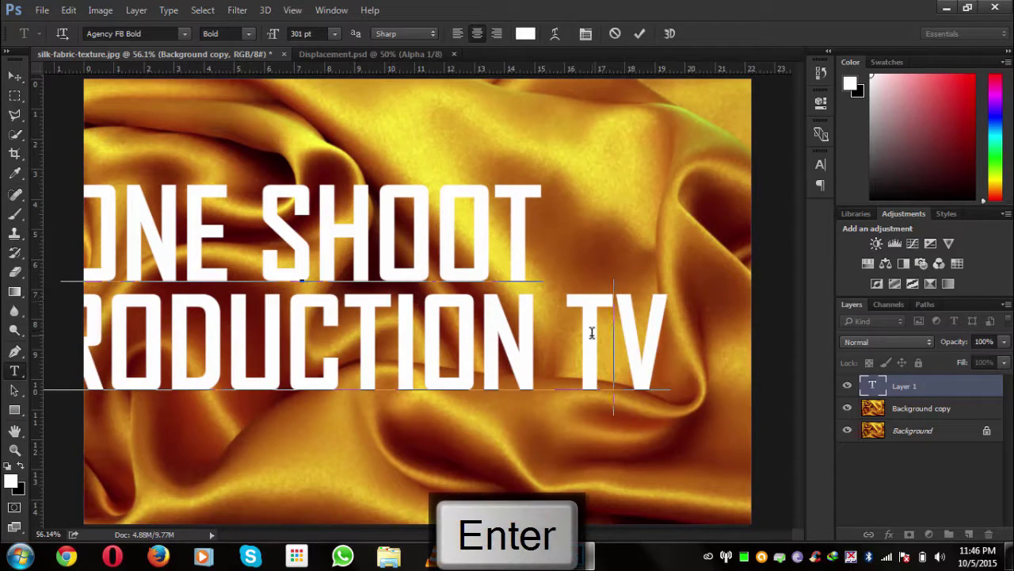
click(563, 362)
key(Return)
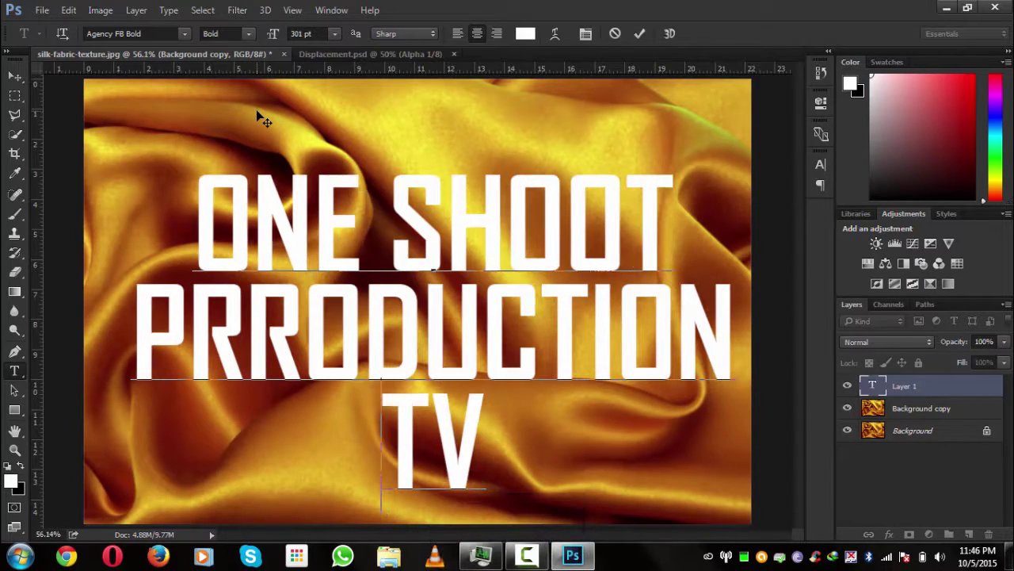
Set the title's font size to 300 pt.
click(146, 33)
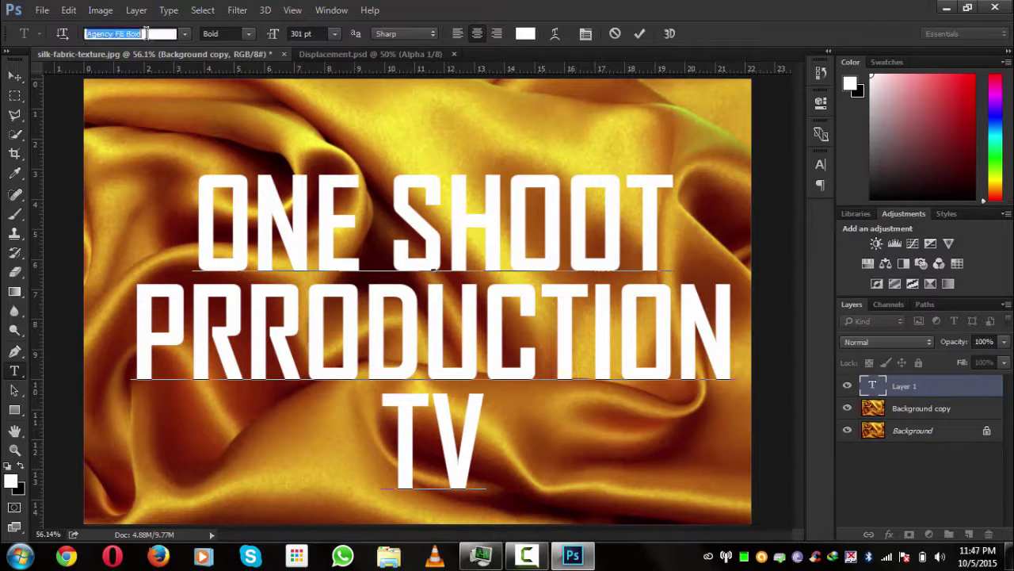
click(251, 35)
click(250, 34)
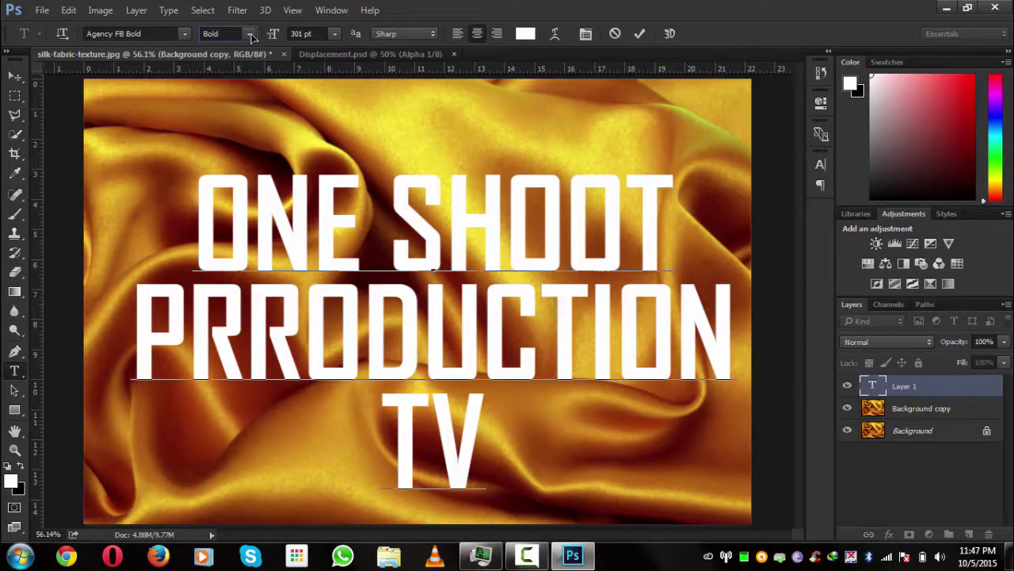
click(296, 34)
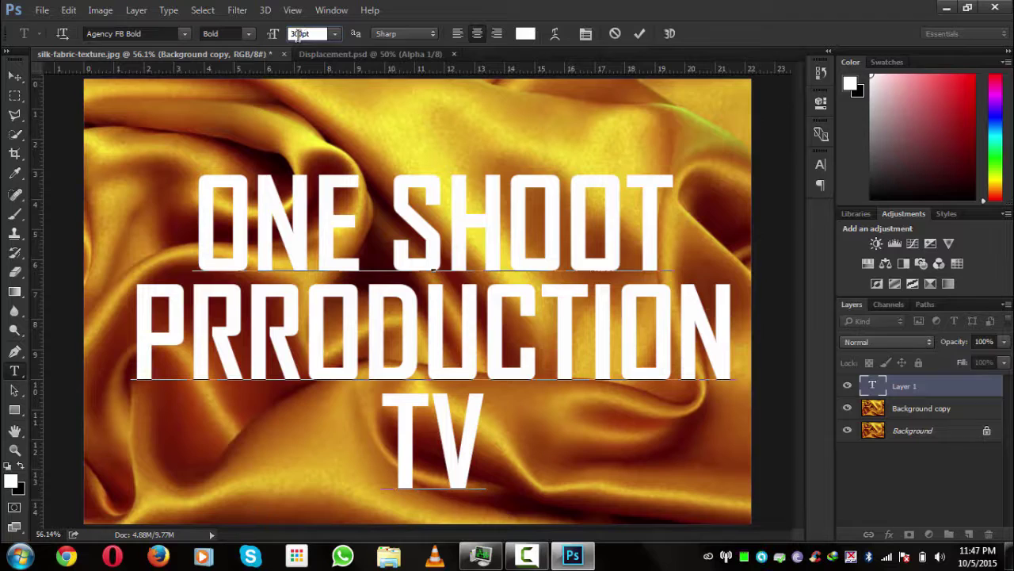
text(0)
key(Return)
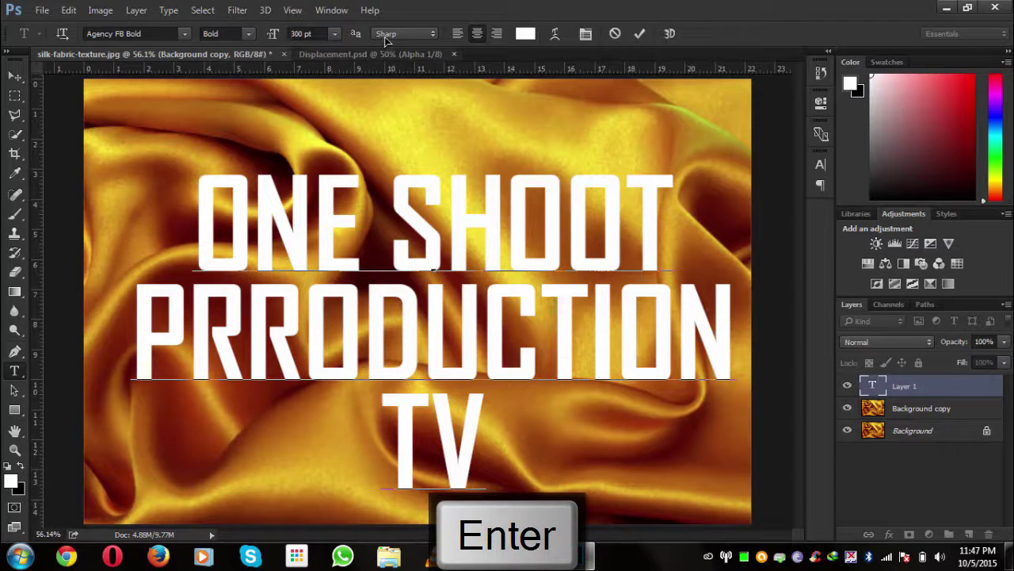
Give the title text Smooth anti-aliasing and commit the type layer.
click(386, 35)
click(386, 39)
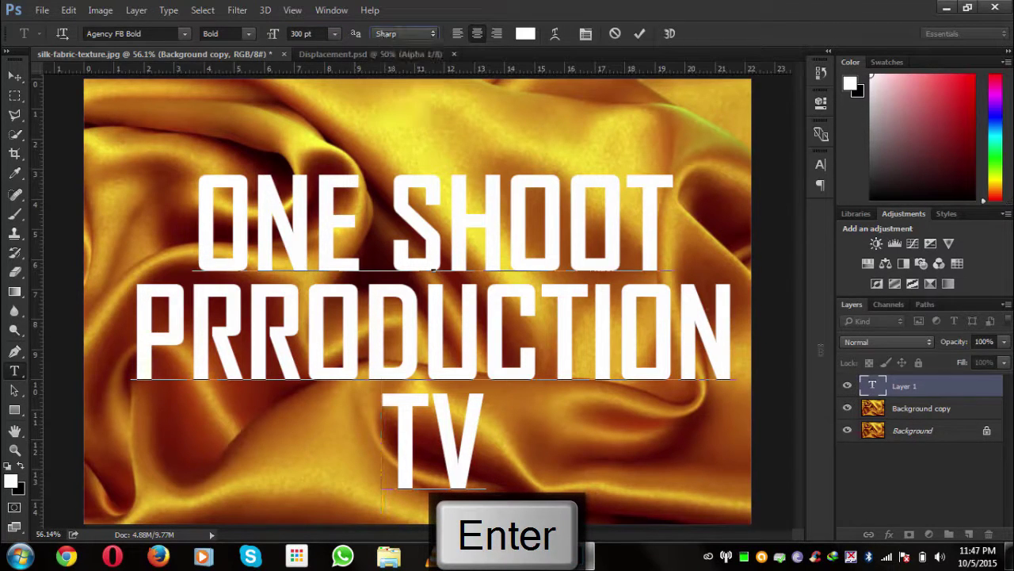
click(869, 388)
double_click(872, 388)
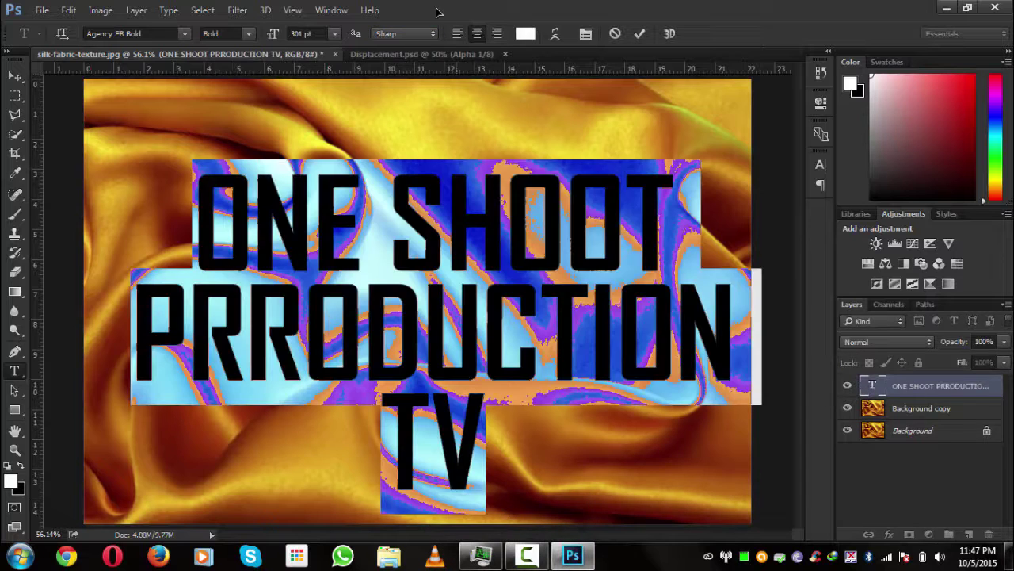
click(397, 33)
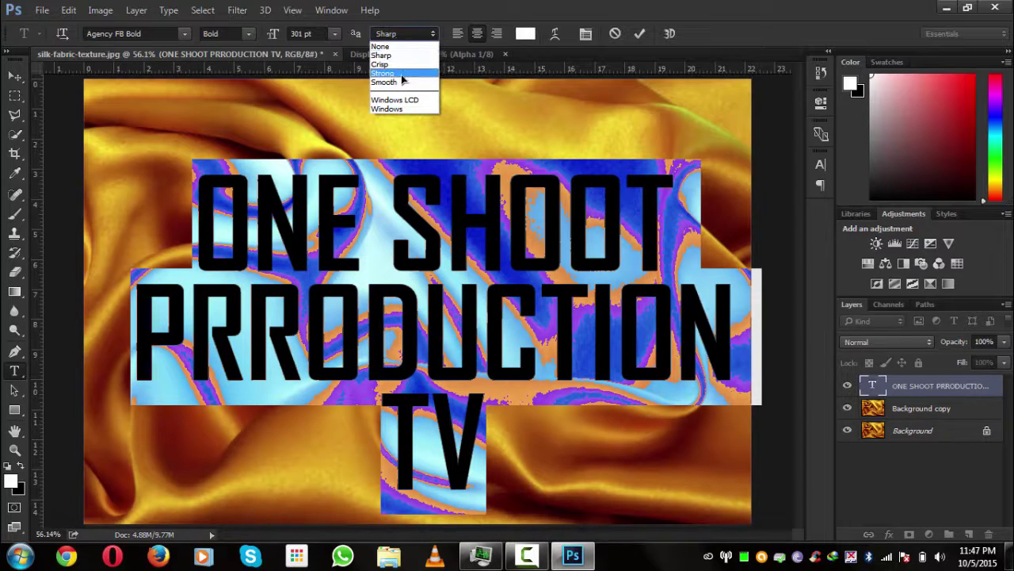
click(395, 82)
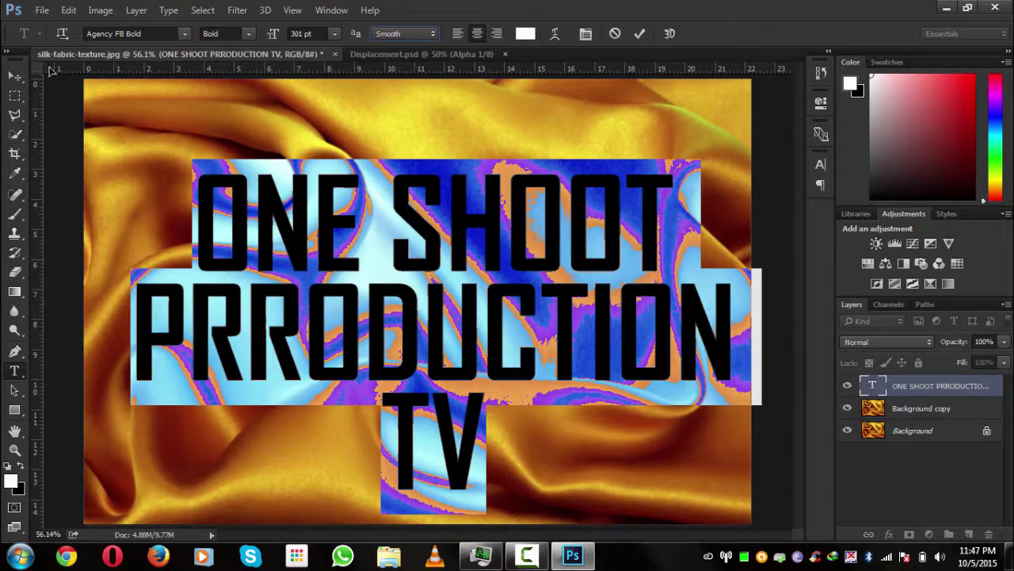
click(15, 75)
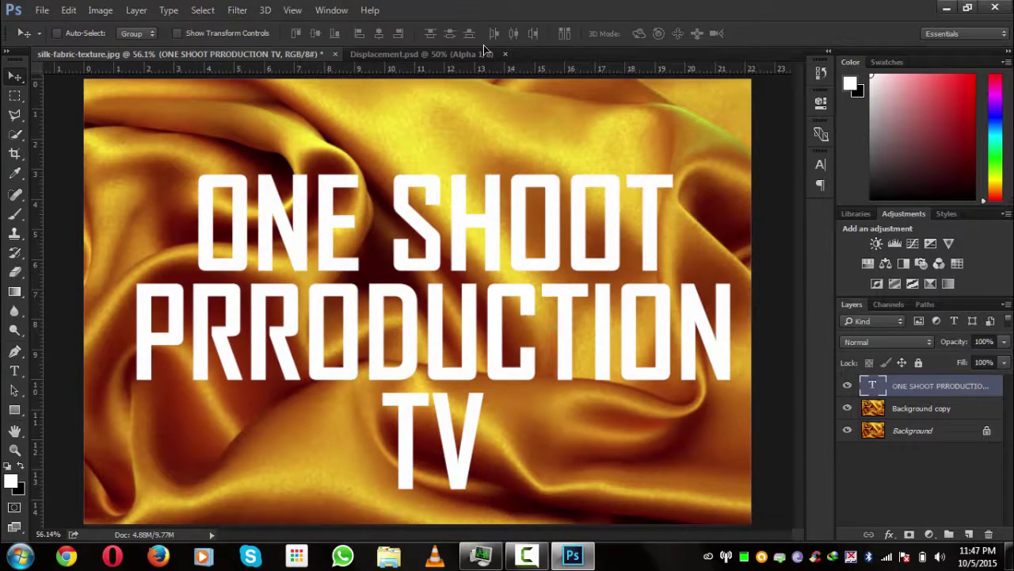
Select the entire canvas with Ctrl+A.
key(Caps_Lock)
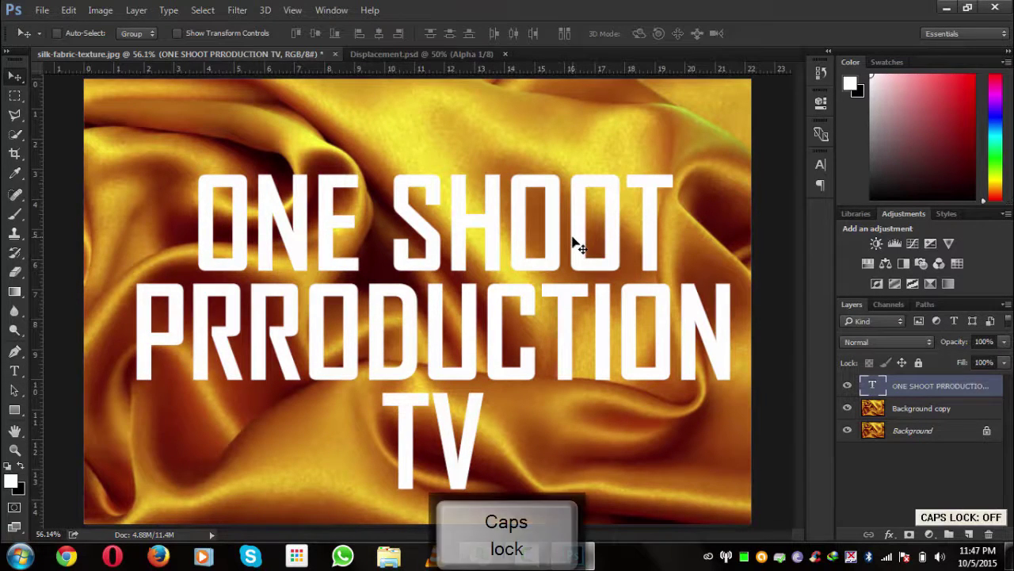
key(ctrl)
key(ctrl+a)
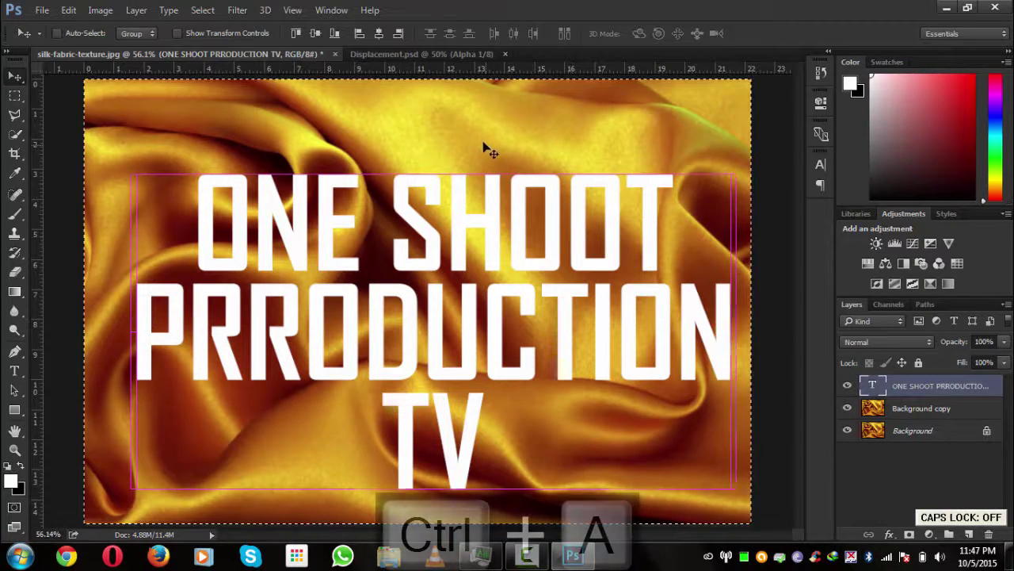
Centre the title vertically and horizontally on the canvas, then deselect.
click(315, 33)
click(379, 33)
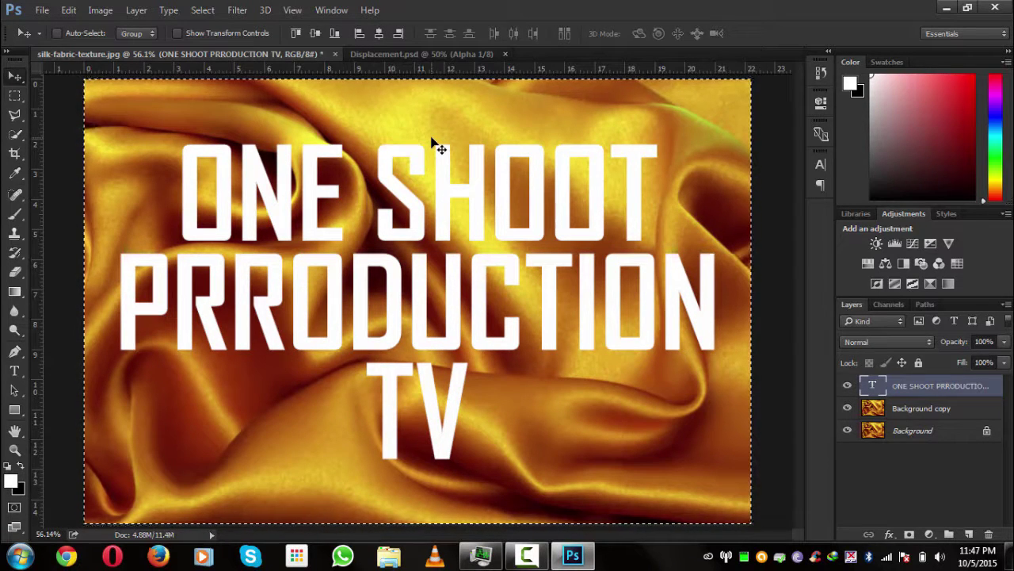
key(ctrl+d)
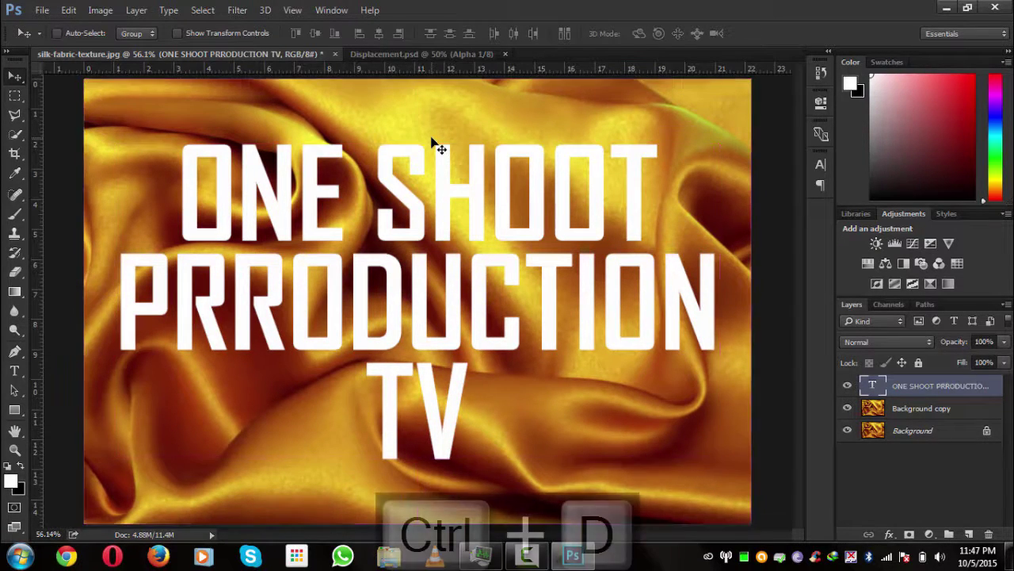
Rotate the title −15°, scale it to 90.76% and nudge it lower.
key(ctrl)
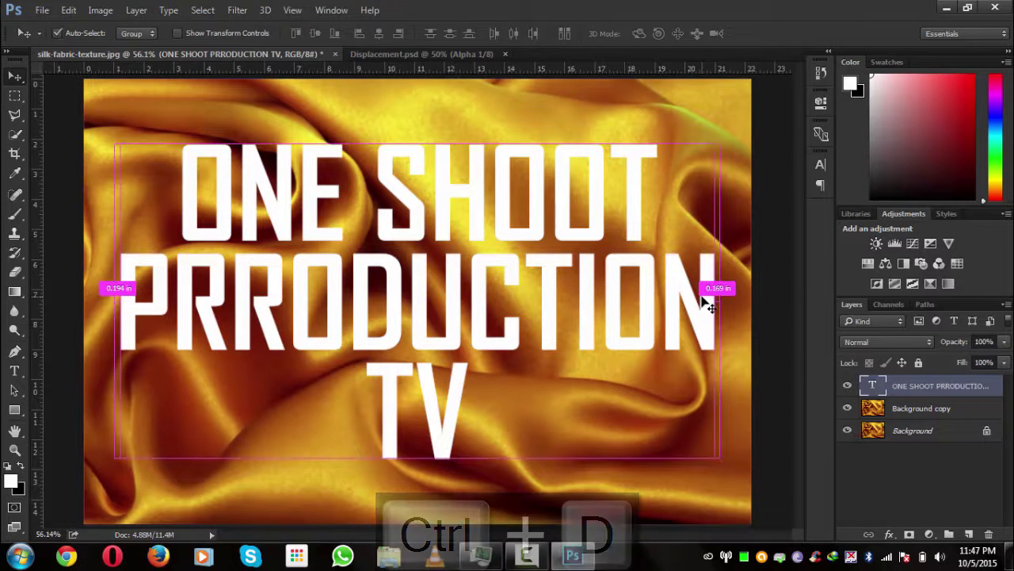
key(ctrl+t)
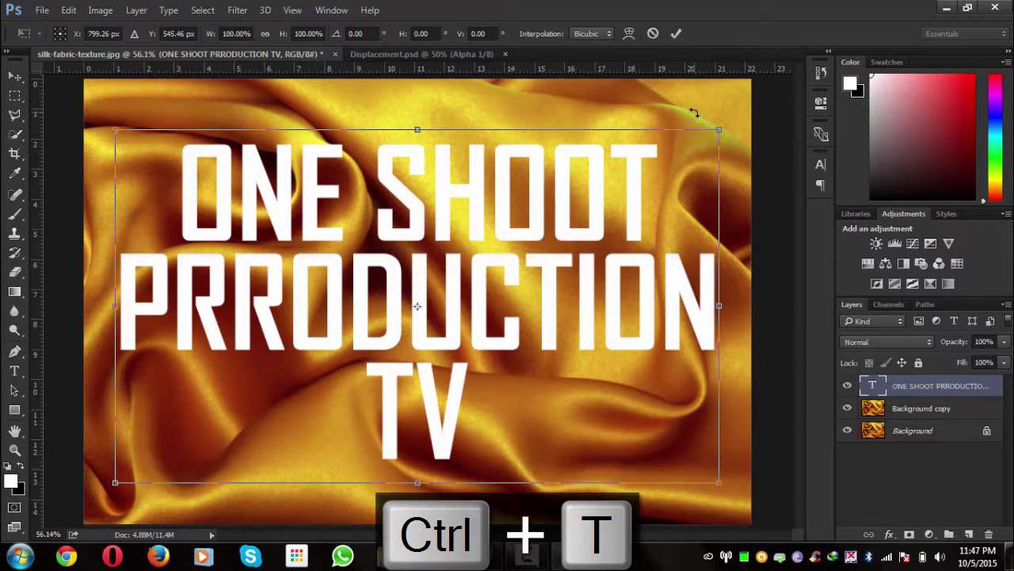
drag(692, 112, 628, 135)
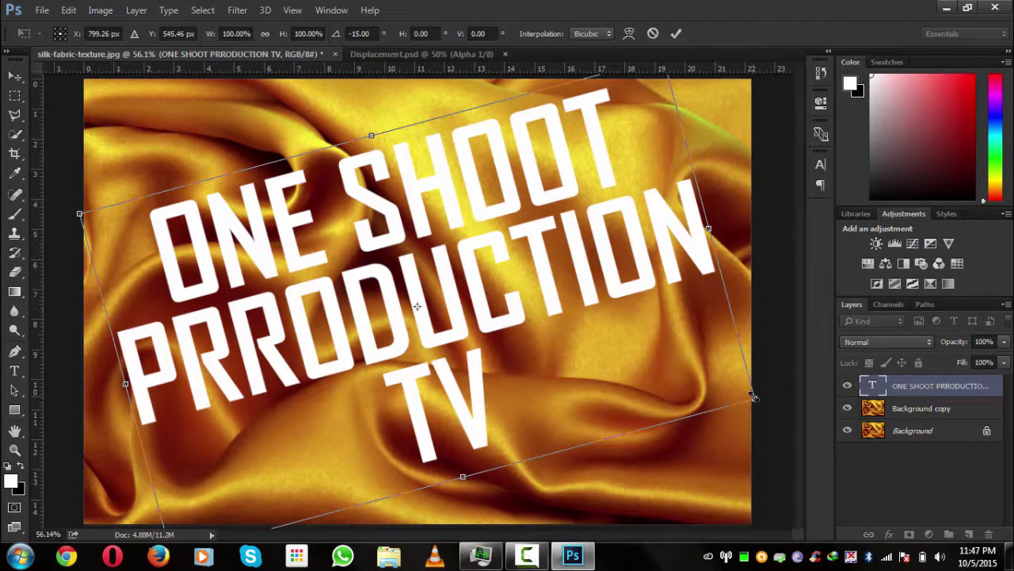
drag(753, 396, 724, 388)
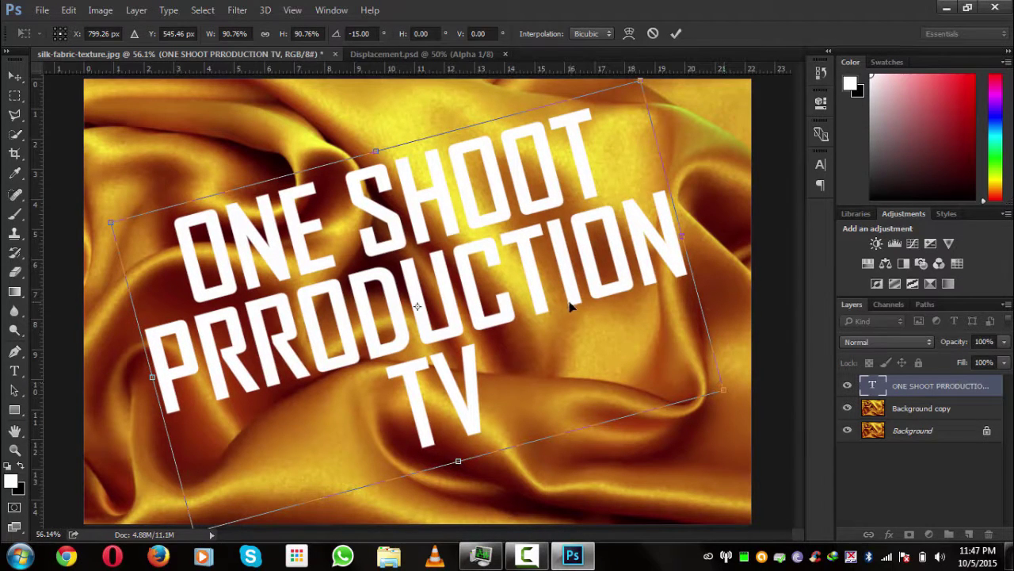
drag(571, 306, 545, 317)
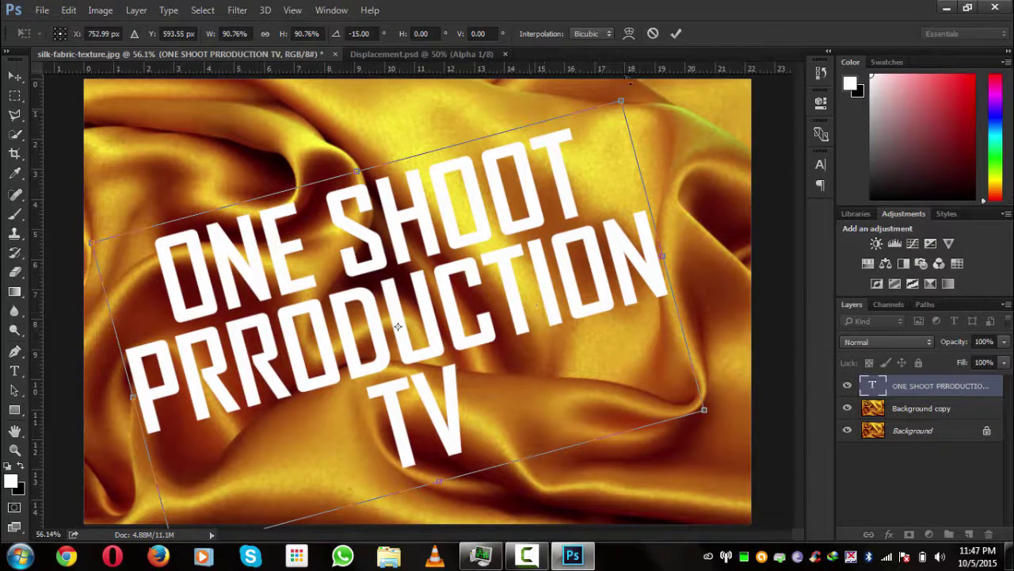
click(676, 33)
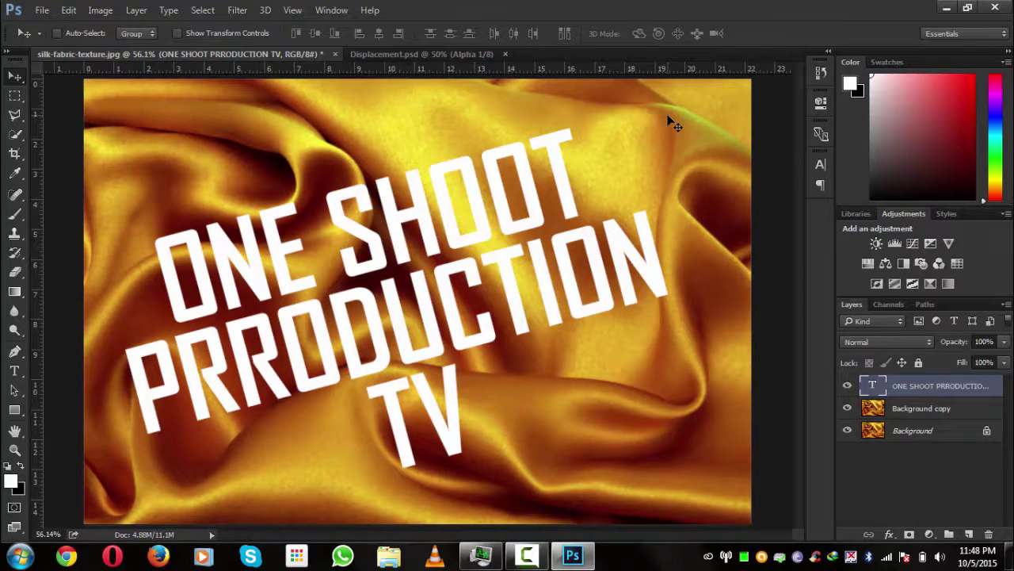
Choose Distort > Displace, converting the title to a smart object, keeping scale 10 both ways.
click(237, 9)
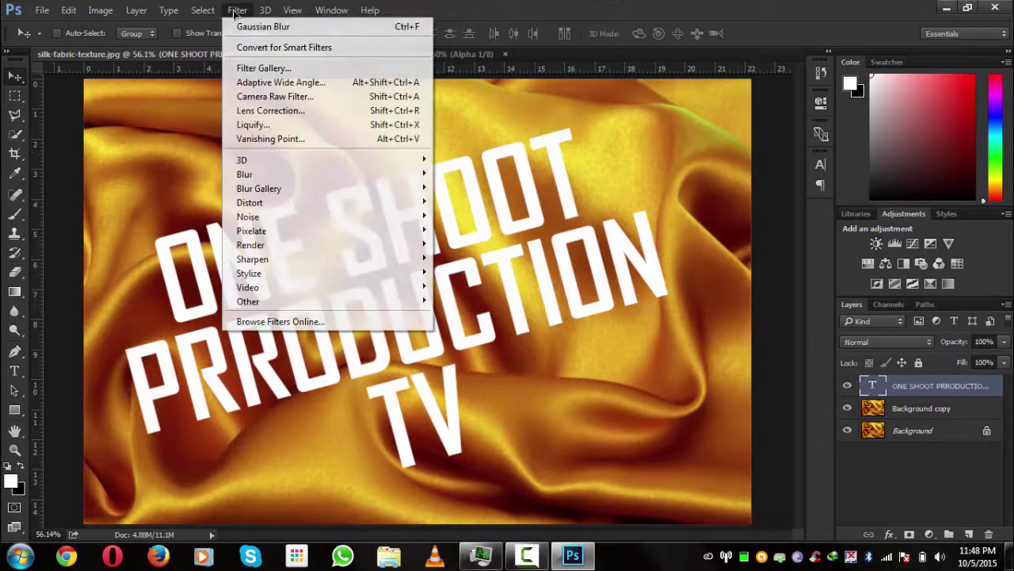
mouse_move(353, 203)
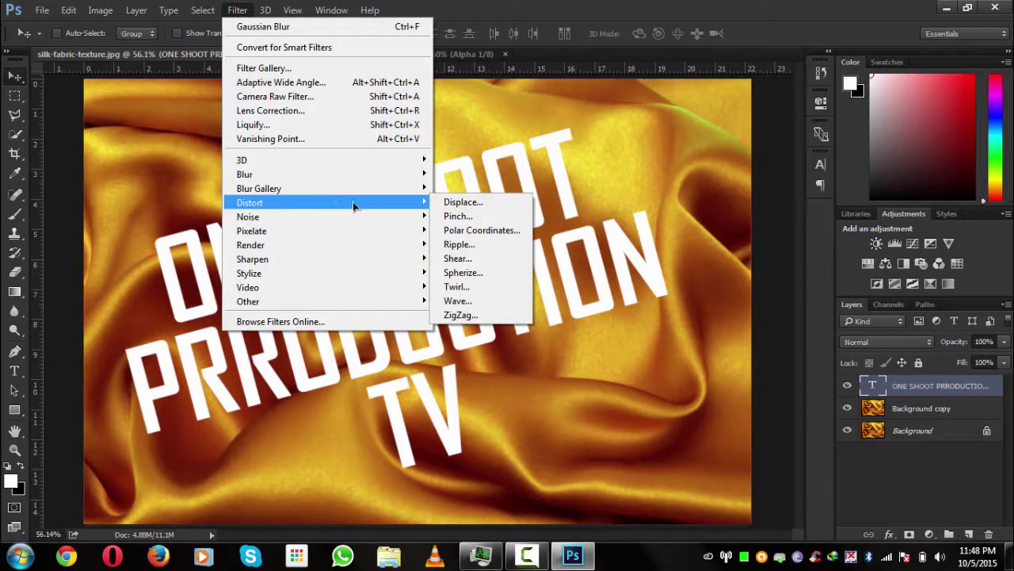
click(465, 203)
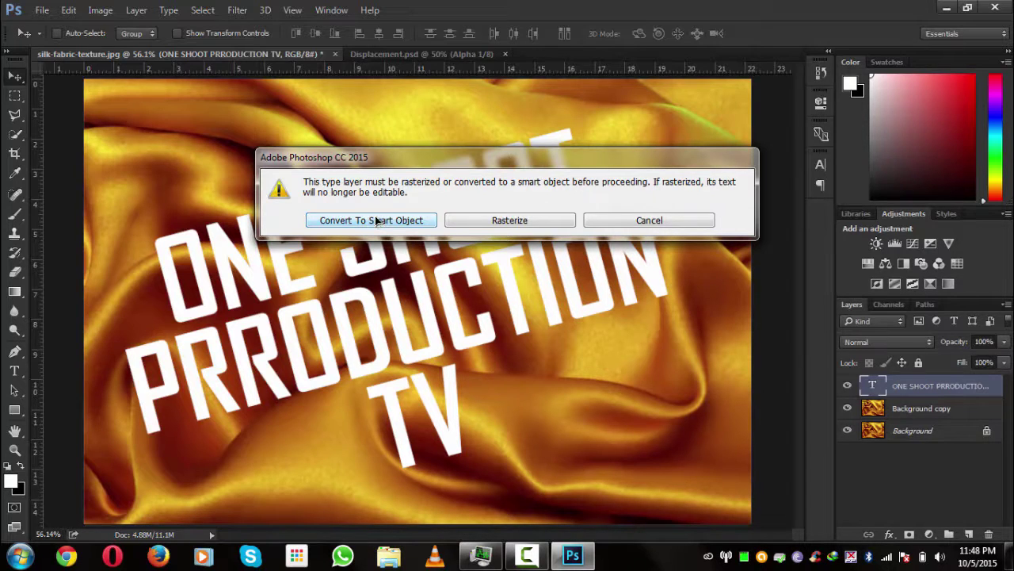
click(377, 221)
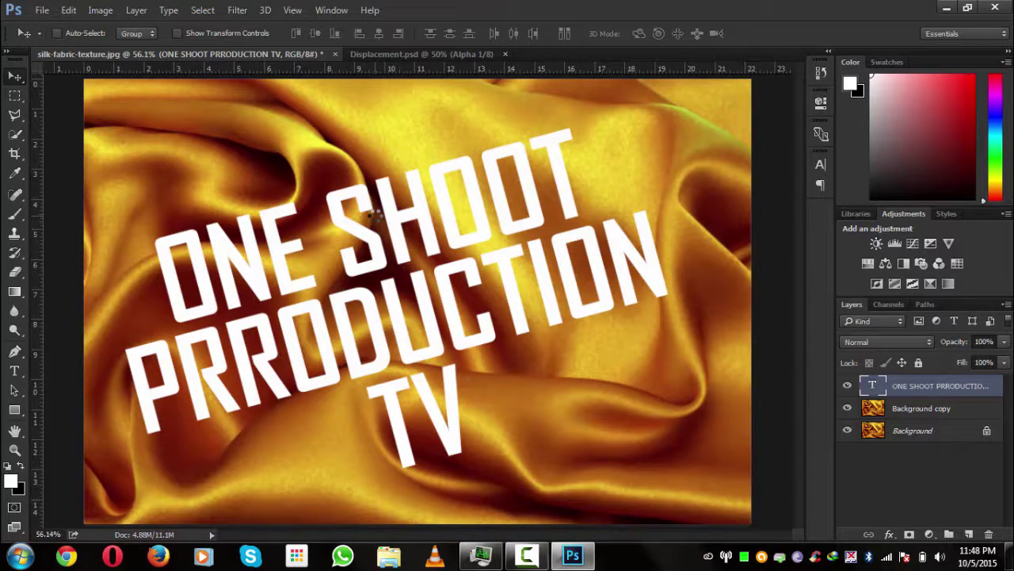
drag(491, 141, 479, 142)
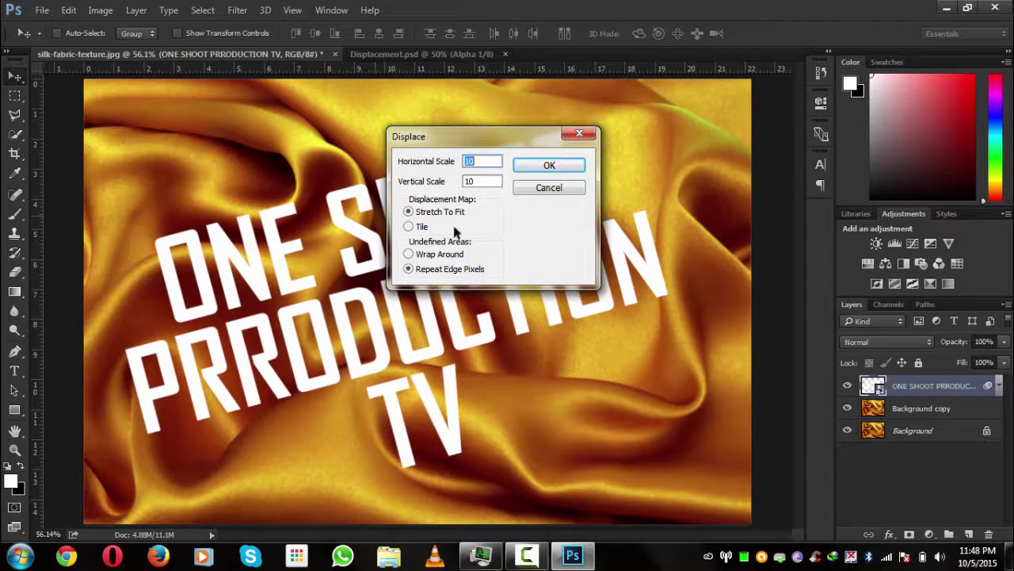
Accept the Displace settings and load Displacement.psd as the displacement map.
click(546, 165)
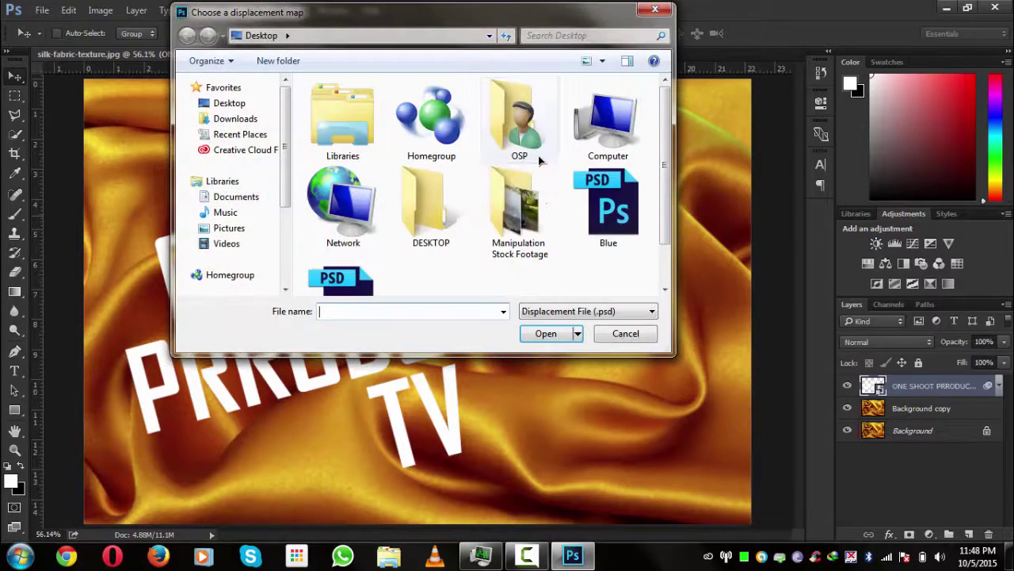
scroll(669, 199, down, 2)
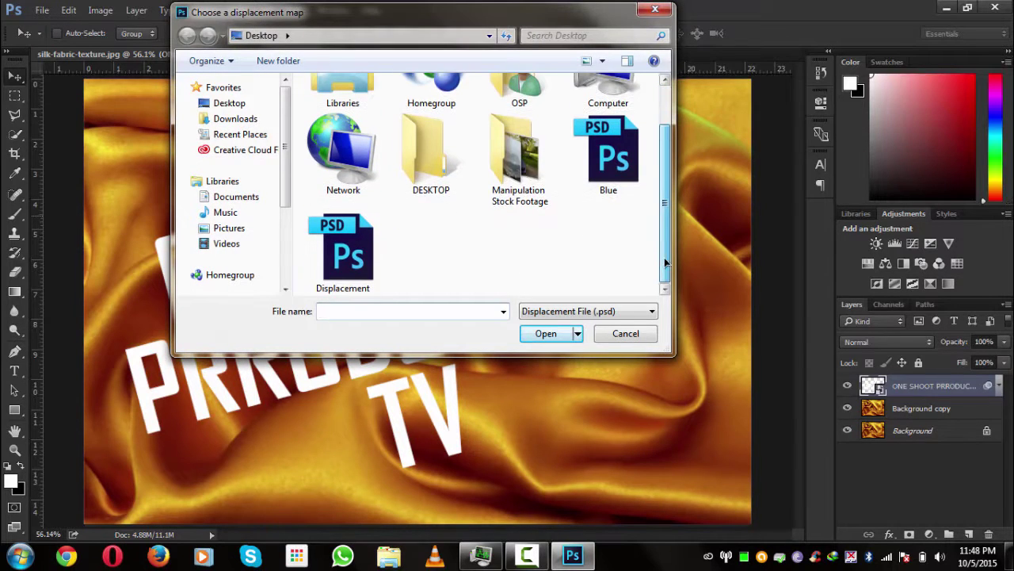
scroll(667, 180, up, 2)
scroll(667, 180, down, 2)
click(353, 258)
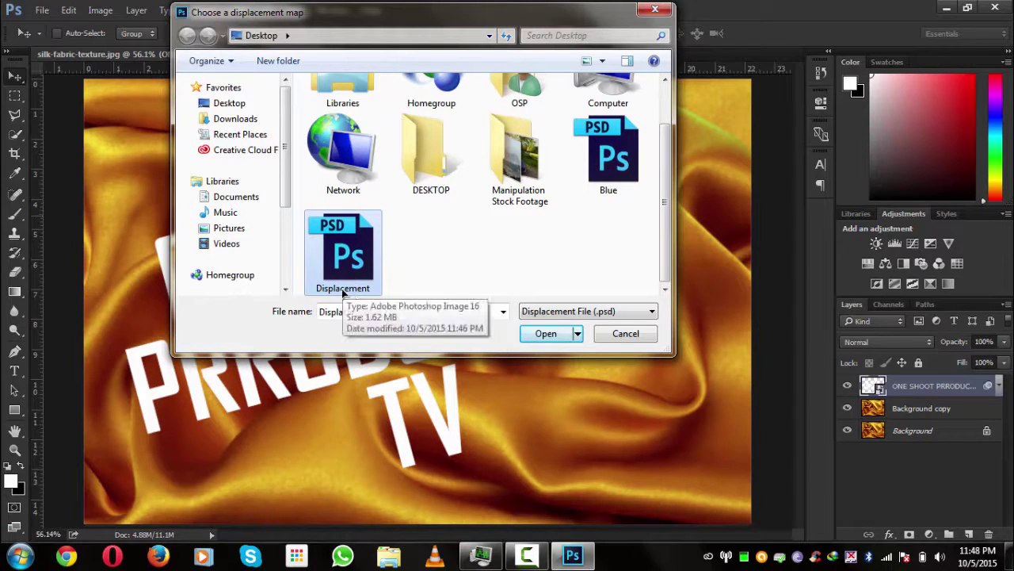
click(539, 334)
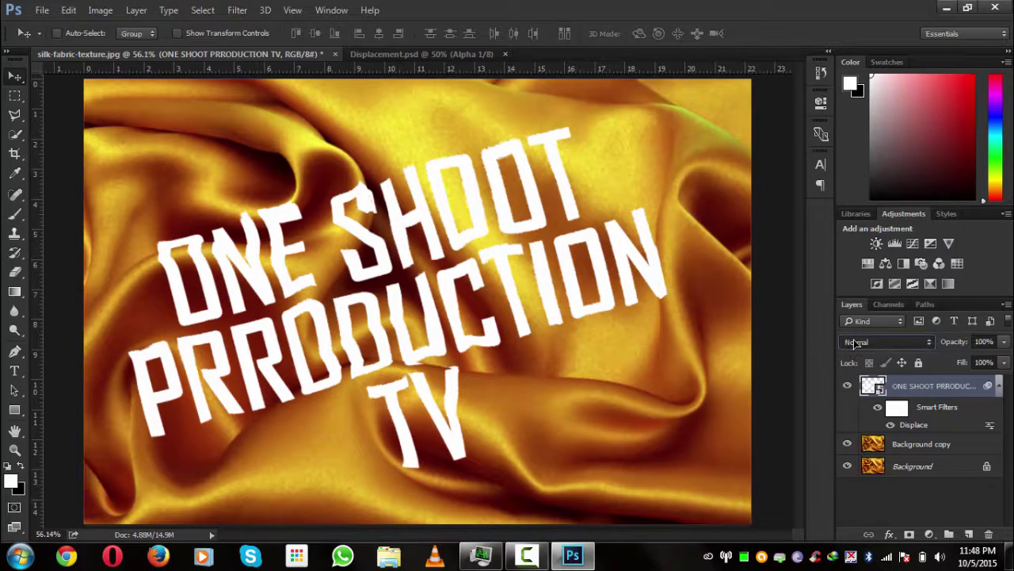
Set the text layer's blend mode to Overlay so it glows orange-red in the silk.
click(856, 342)
key(Escape)
click(861, 342)
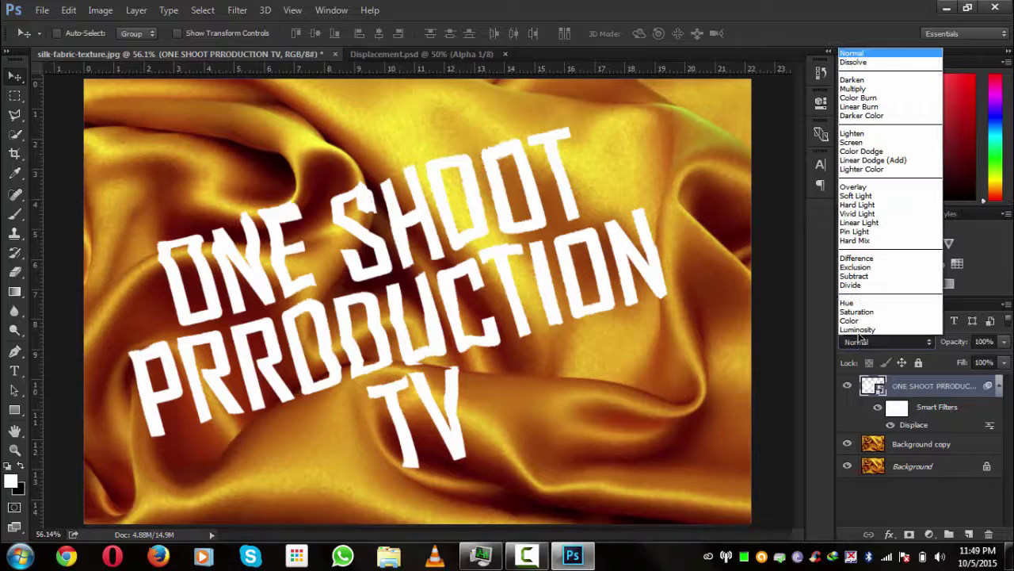
click(853, 187)
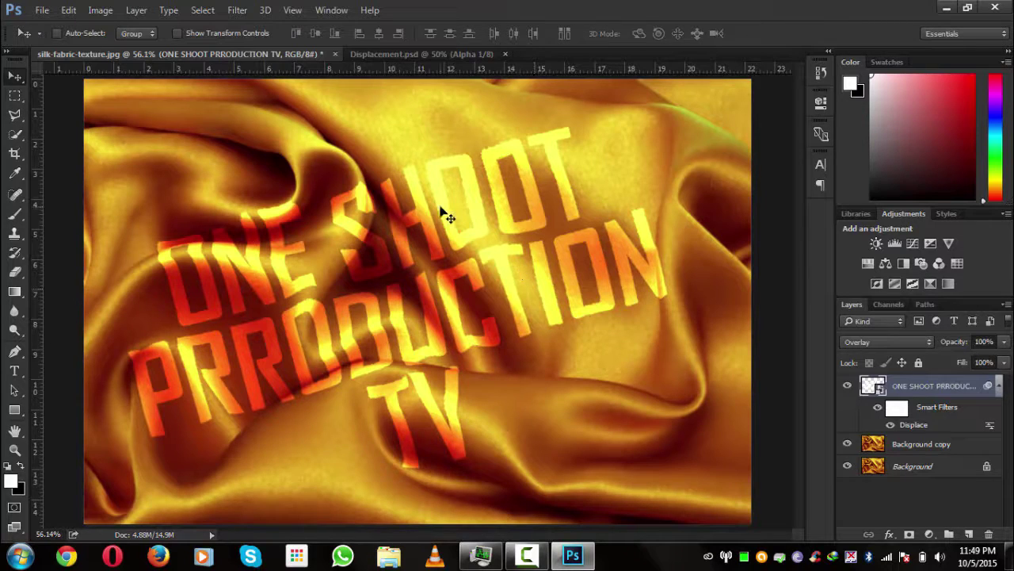
Collapse the text's smart filters, open and cancel Camera Raw Filter, then select Background copy.
click(998, 387)
click(237, 10)
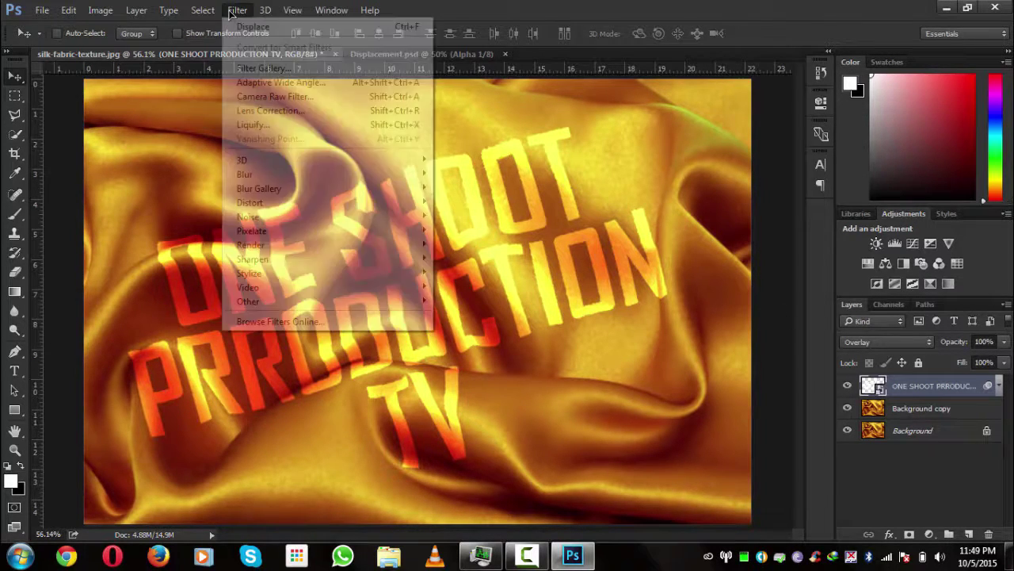
click(289, 96)
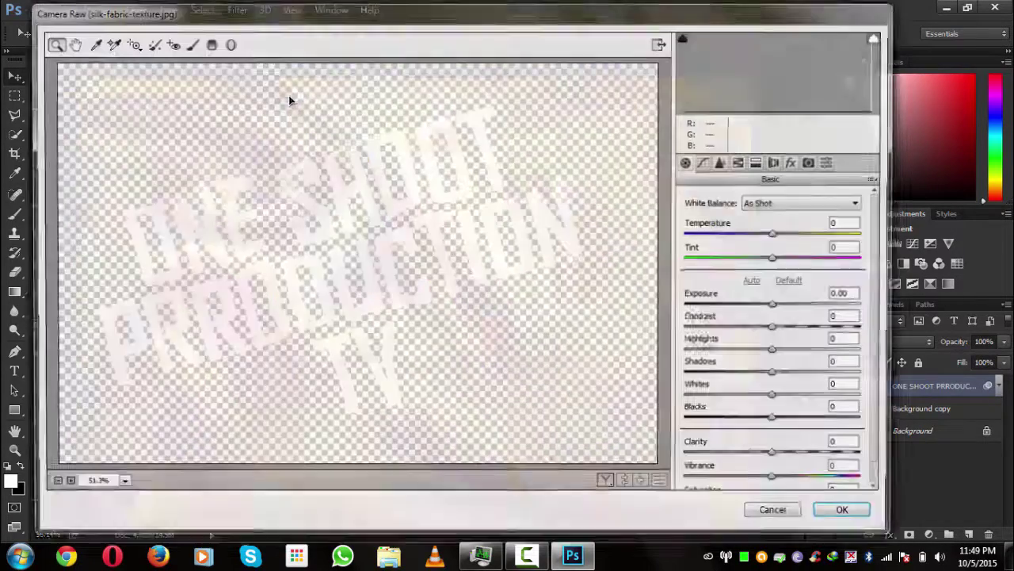
key(Escape)
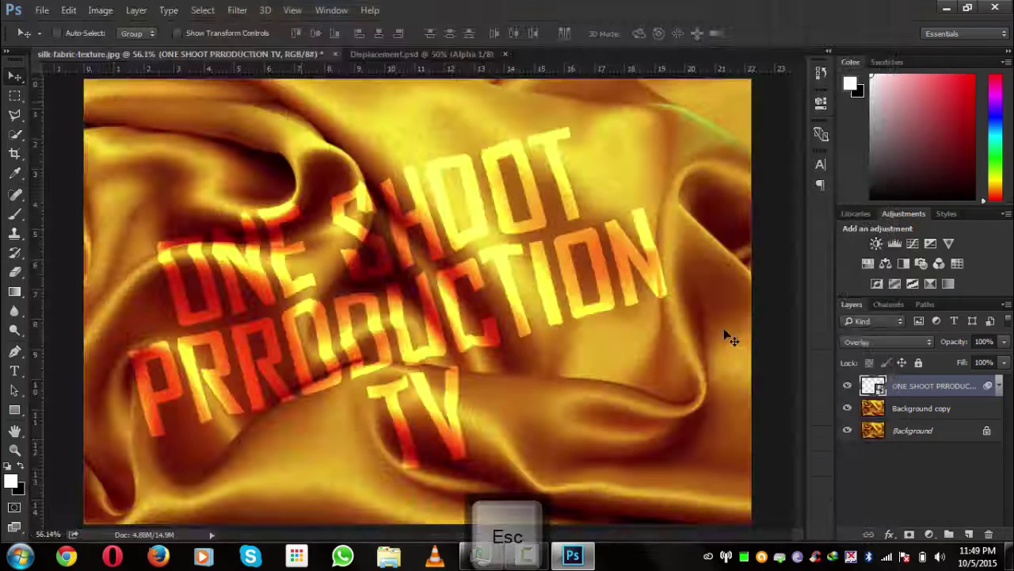
click(909, 412)
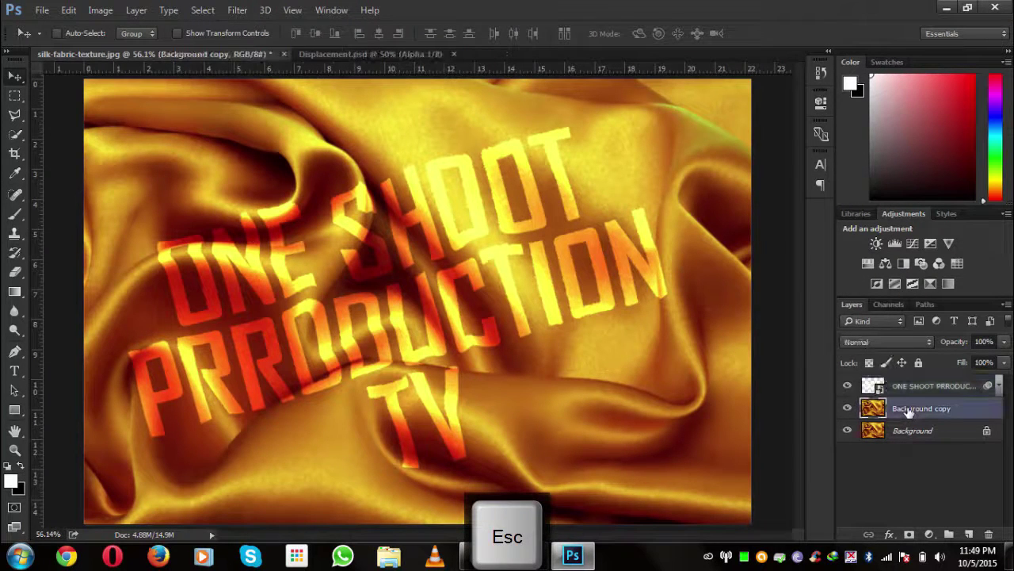
Duplicate Background copy and move Background copy 2 above the text layer.
click(920, 454)
click(895, 417)
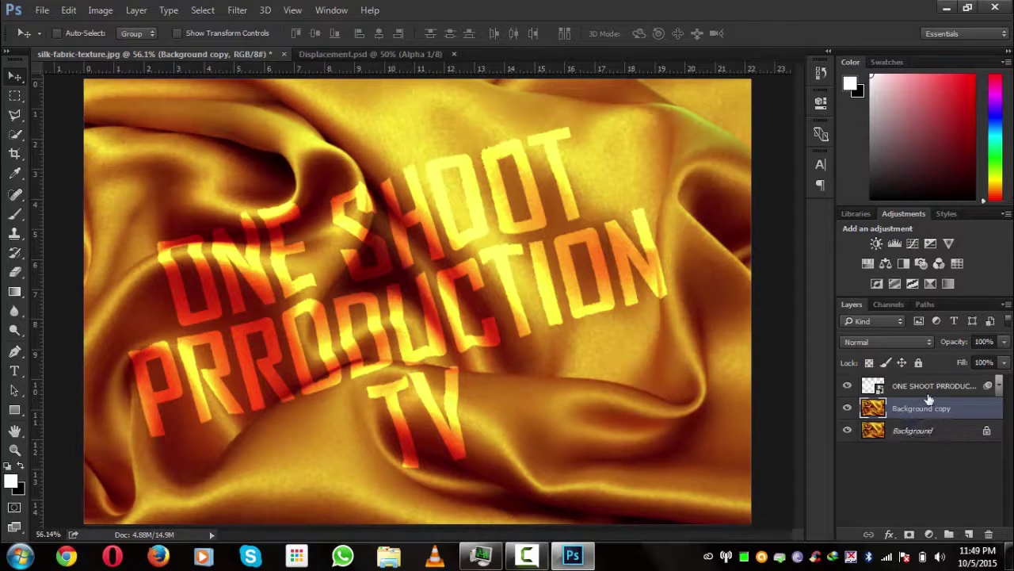
key(ctrl+j)
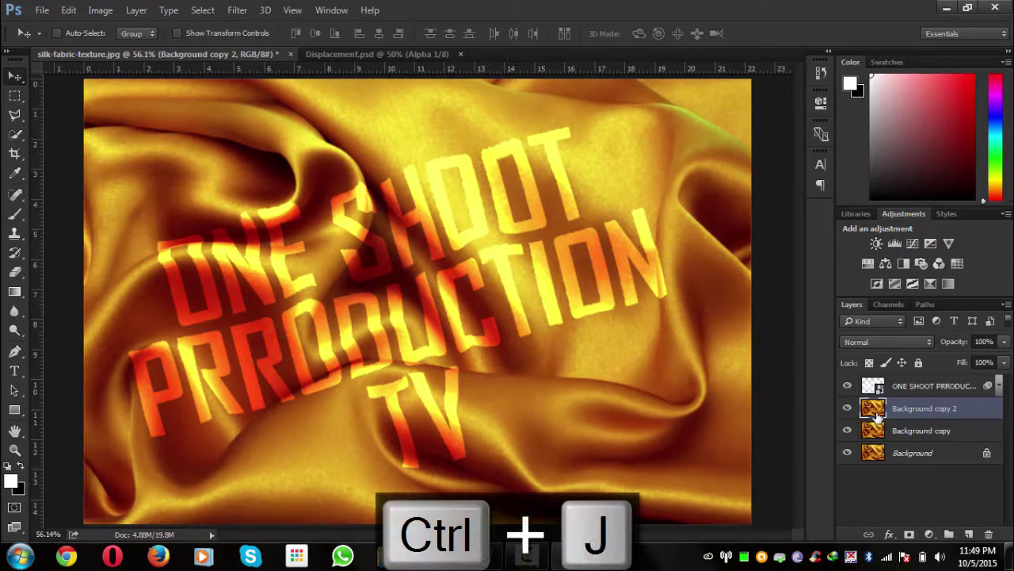
drag(877, 416, 872, 380)
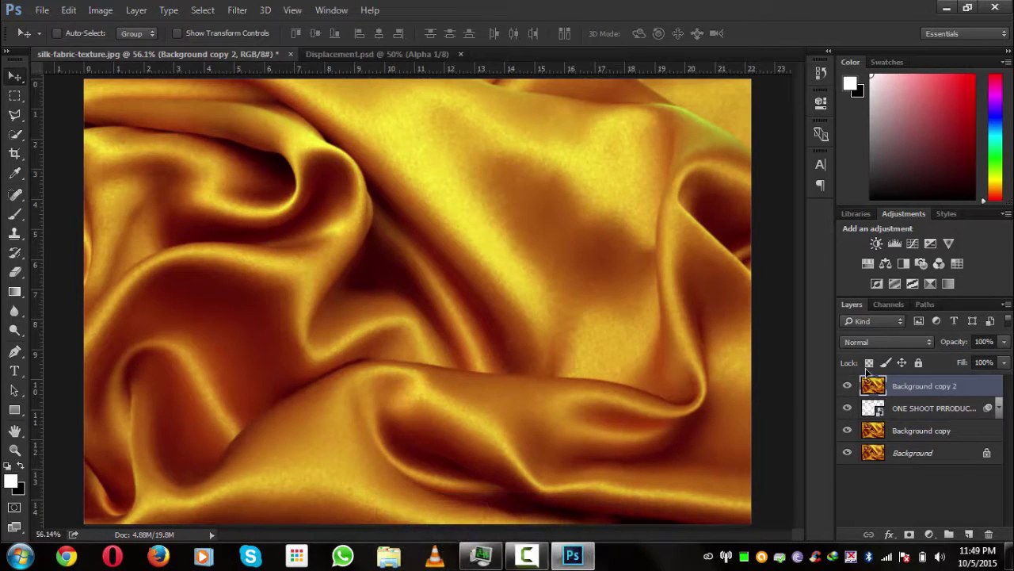
Set Background copy 2 to Multiply blending, leaving layer styles unused.
click(860, 343)
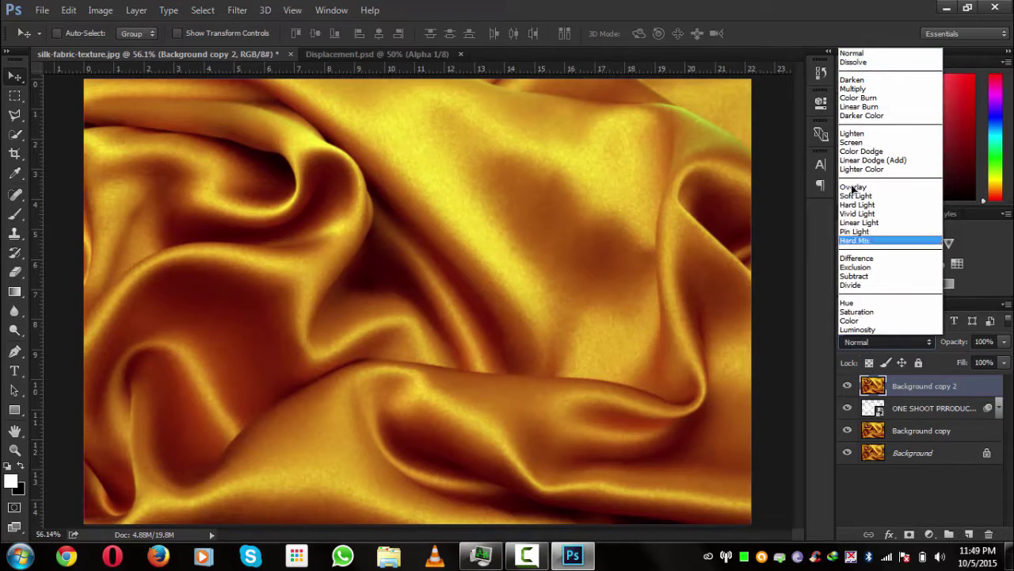
click(854, 89)
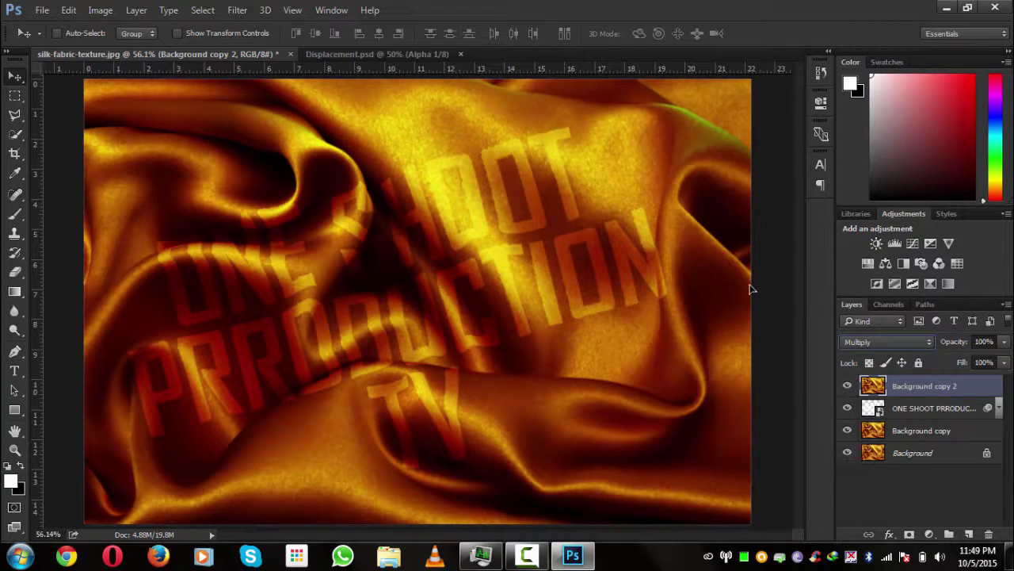
click(889, 535)
click(857, 387)
Group Background copy, the text layer and Background copy 2 into Group 1.
double_click(938, 451)
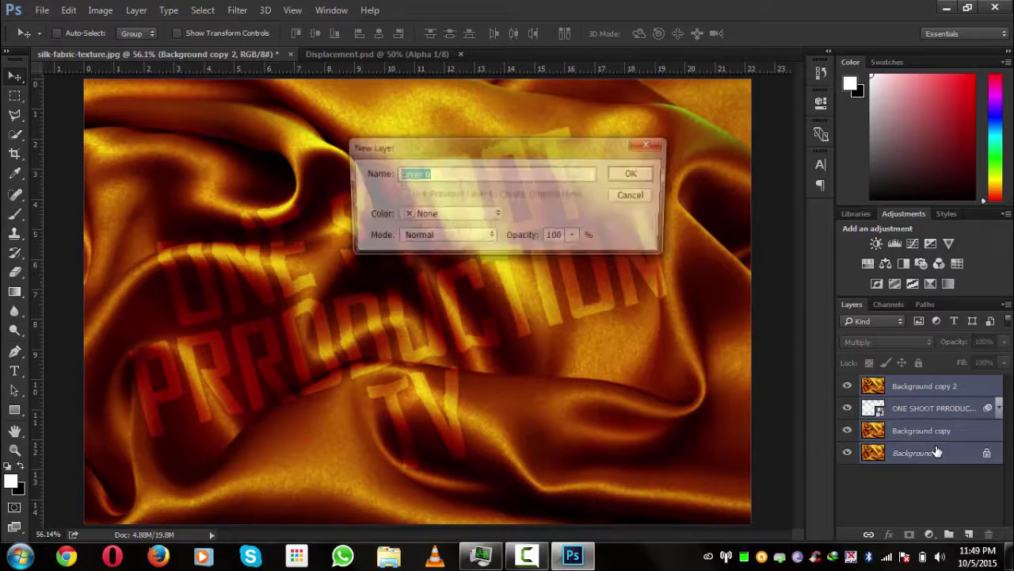
click(636, 196)
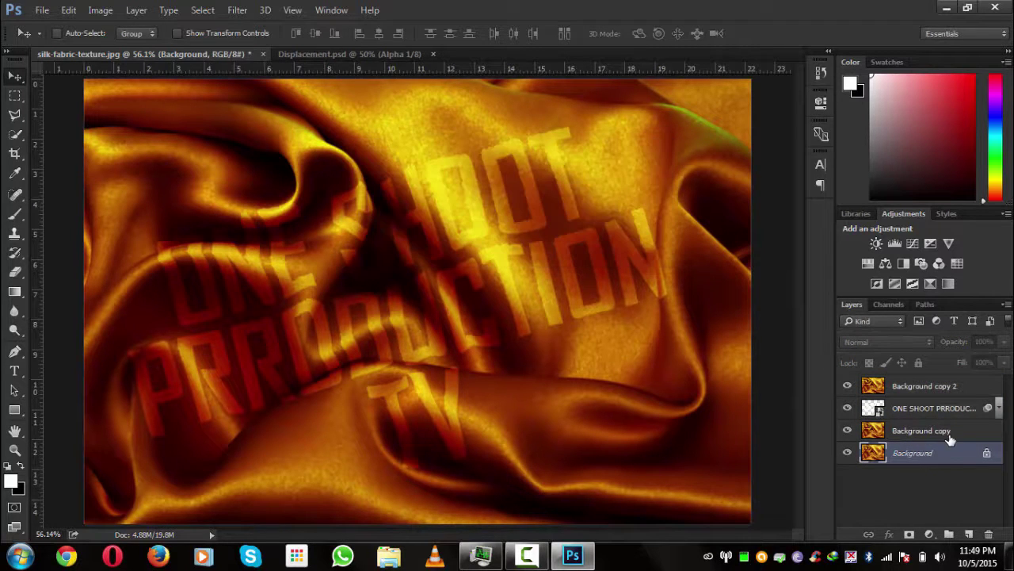
click(941, 420)
shift+click(936, 384)
key(ctrl+g)
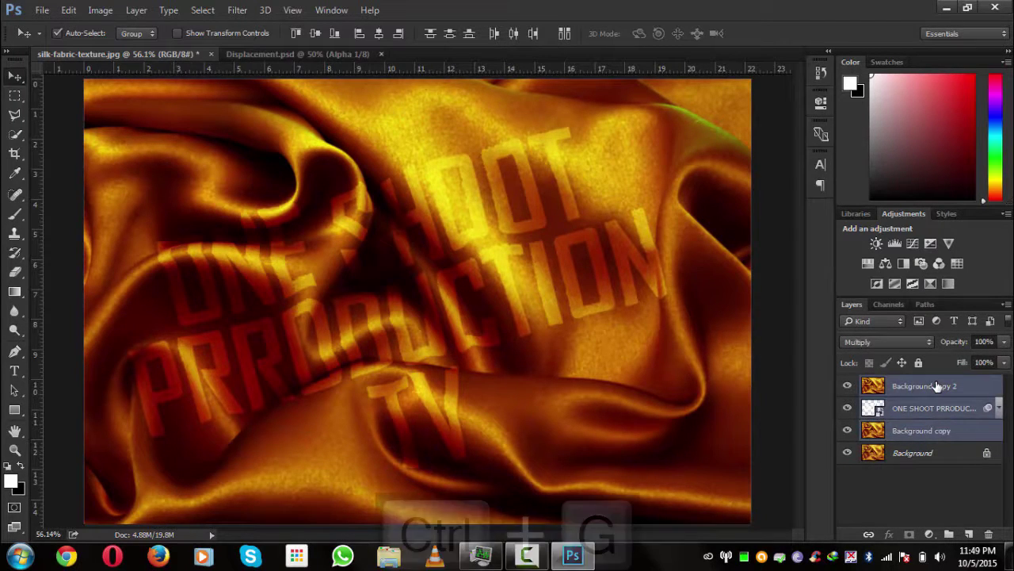
Duplicate Group 1, hide the original, and merge the copy into one layer.
key(ctrl+j)
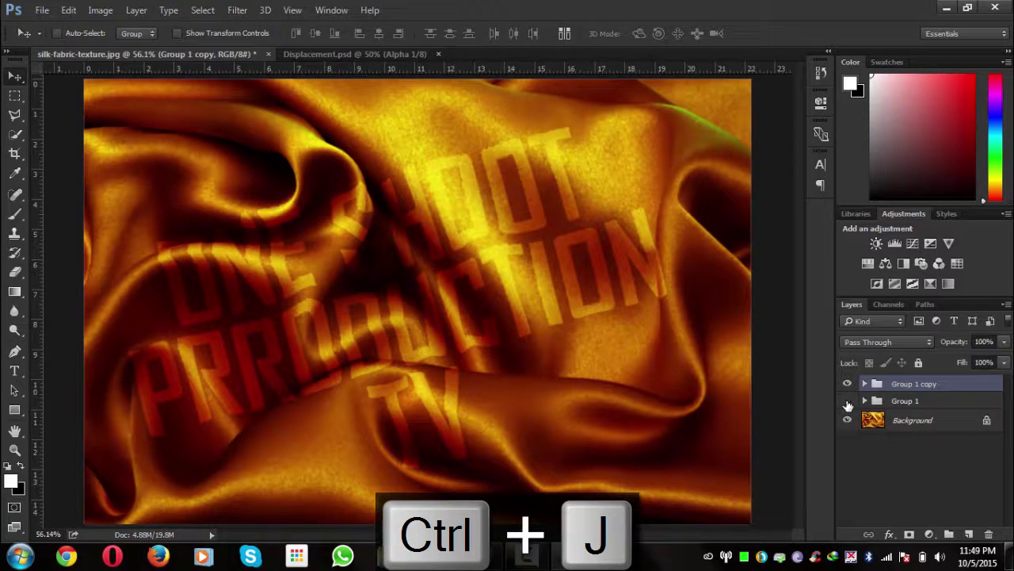
click(847, 402)
key(ctrl+e)
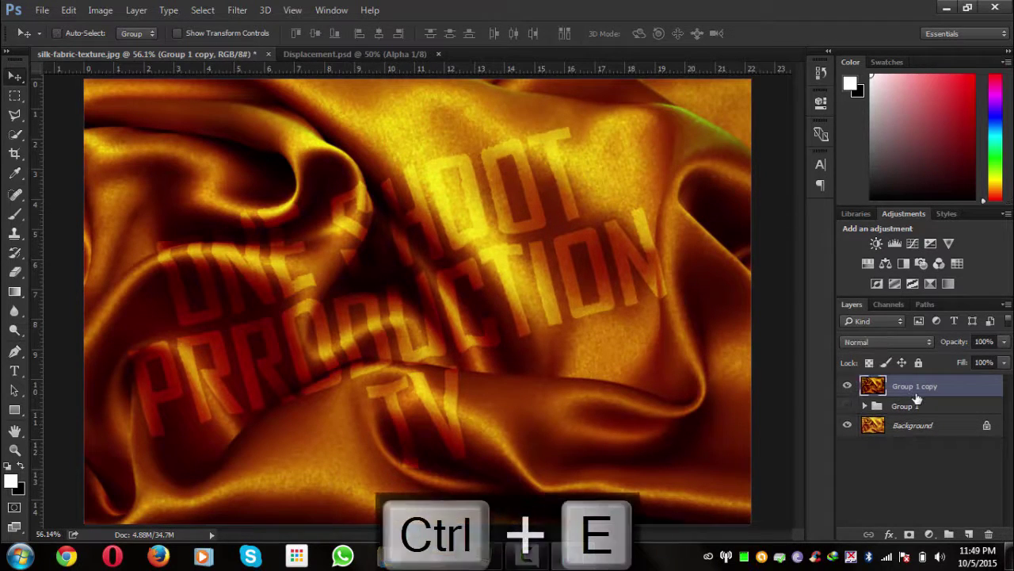
In Camera Raw Filter, raise exposure to +0.45, set highlights to -8, and lift shadows.
click(237, 10)
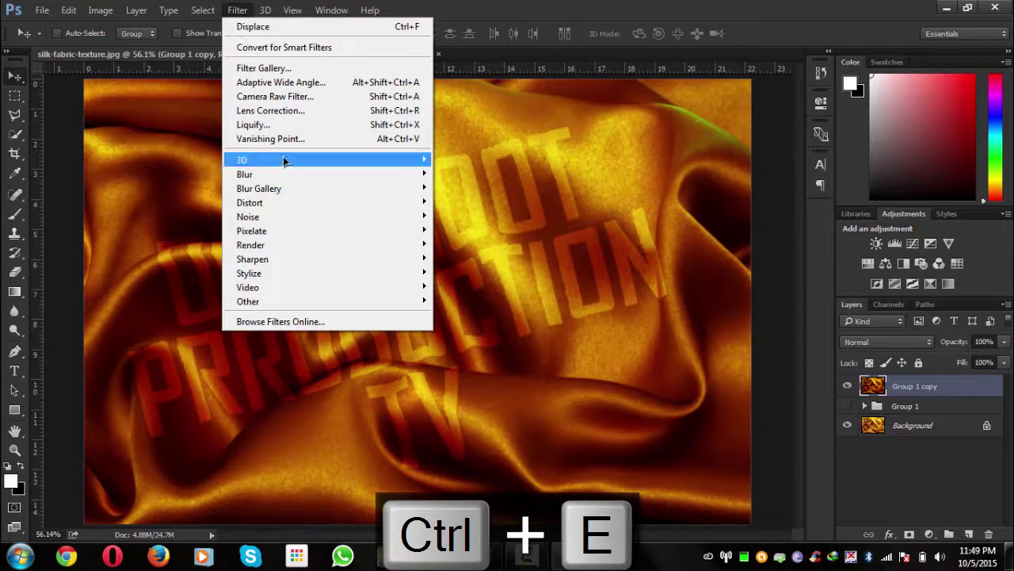
click(284, 97)
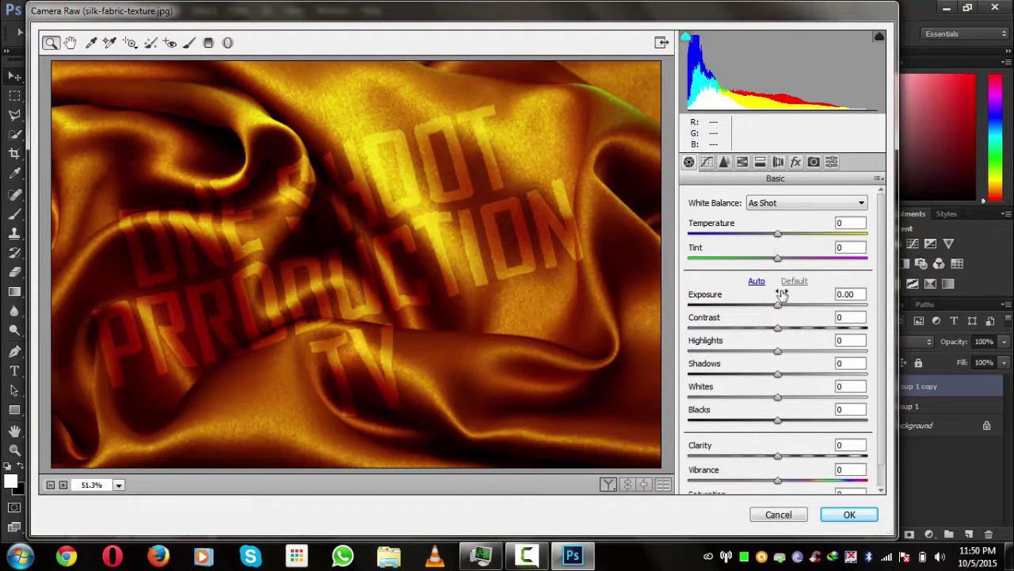
drag(781, 304, 756, 354)
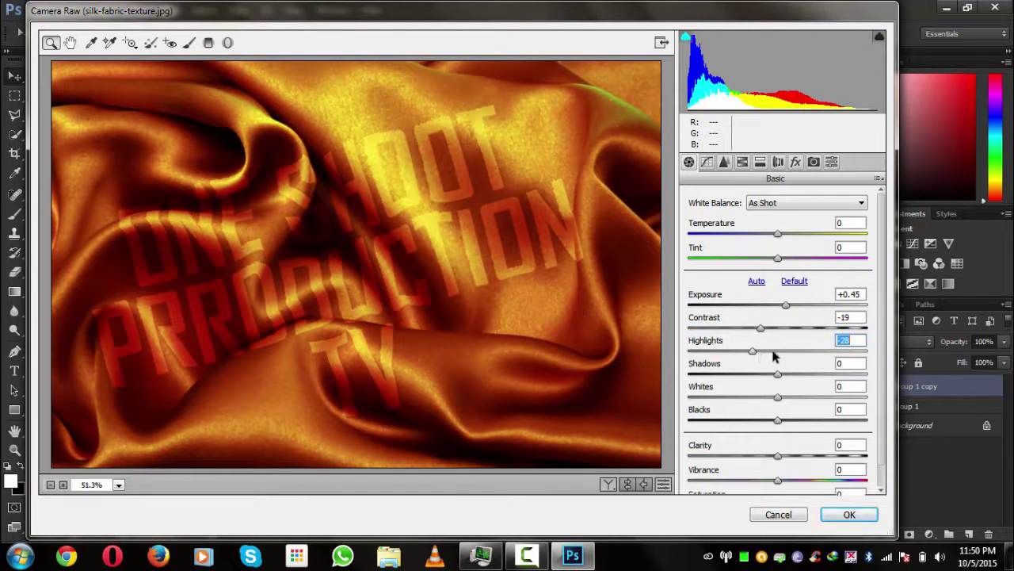
click(774, 354)
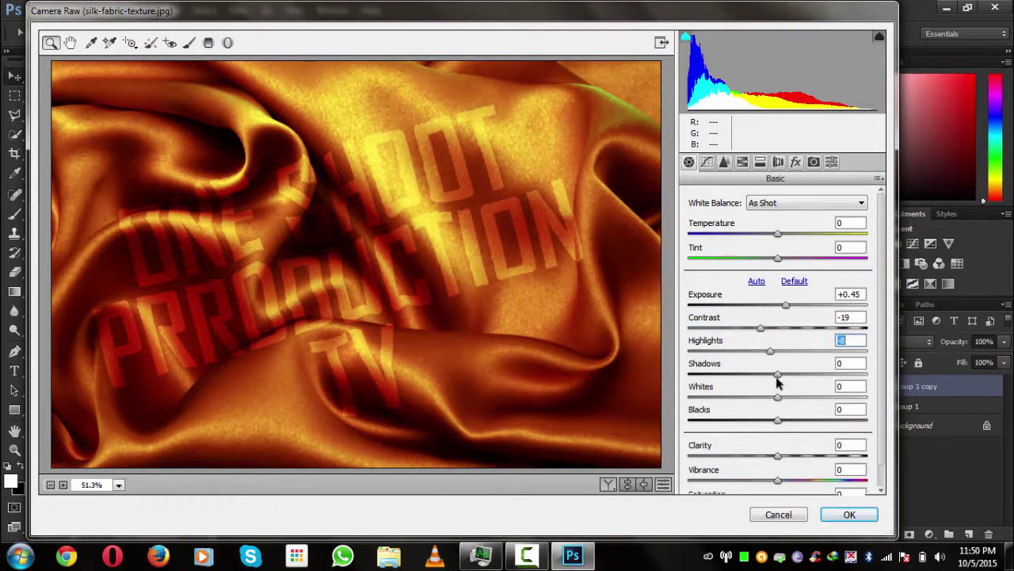
click(776, 377)
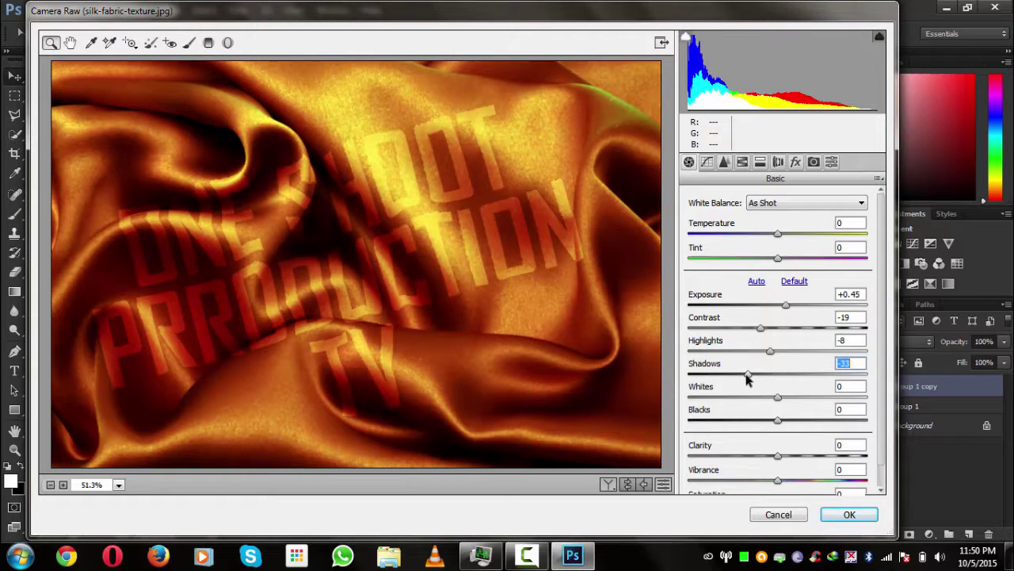
drag(777, 377, 762, 420)
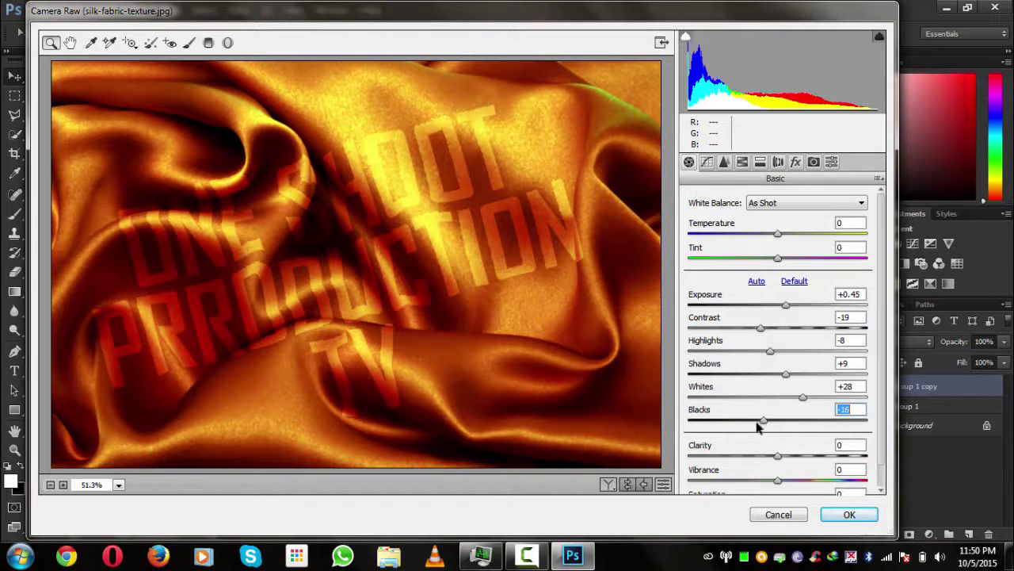
Increase clarity to +38, boost vibrance, reduce saturation, and apply the Camera Raw adjustments.
drag(780, 458, 811, 463)
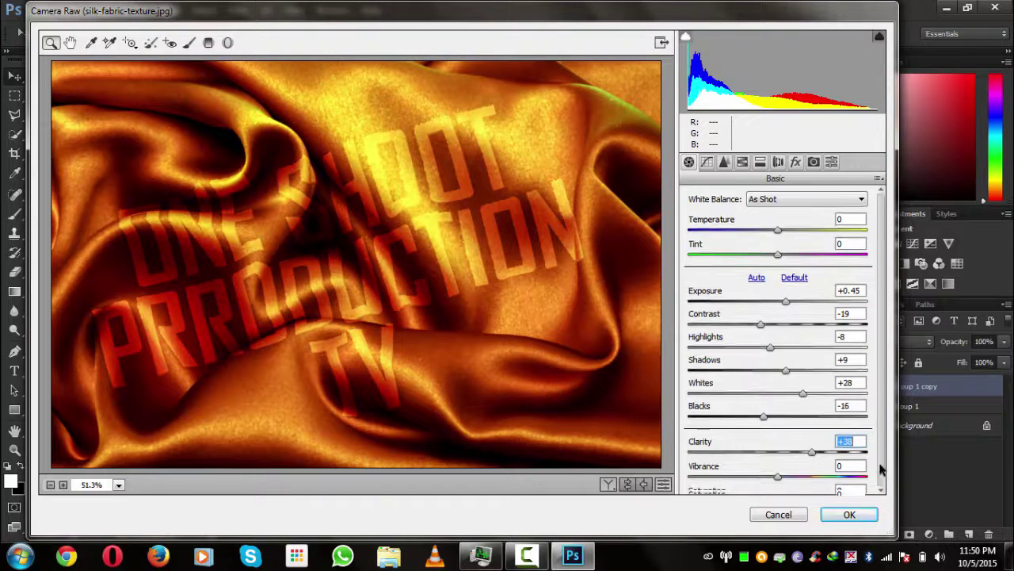
scroll(789, 456, down, 1)
drag(778, 463, 809, 481)
click(780, 481)
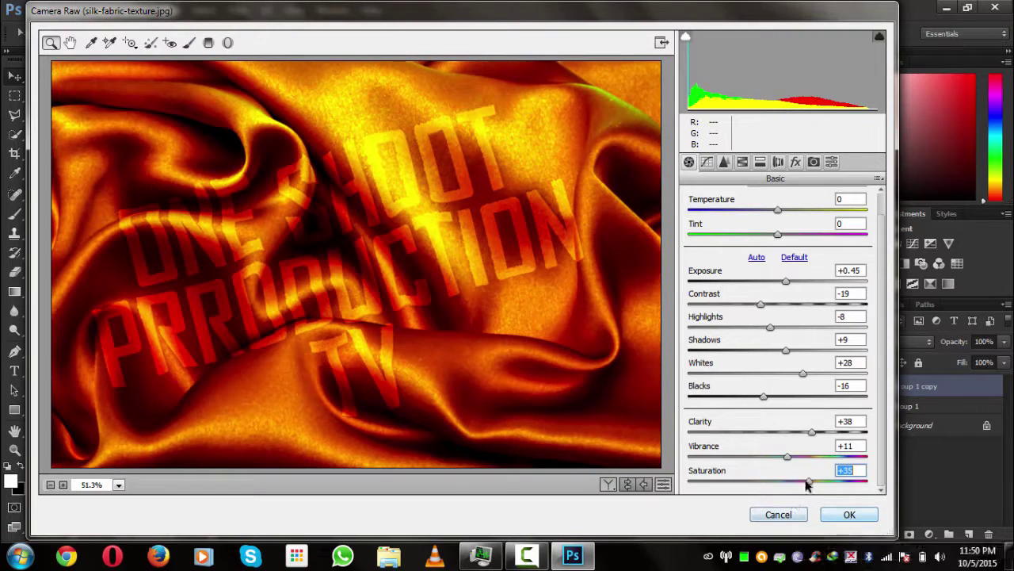
drag(806, 480, 777, 460)
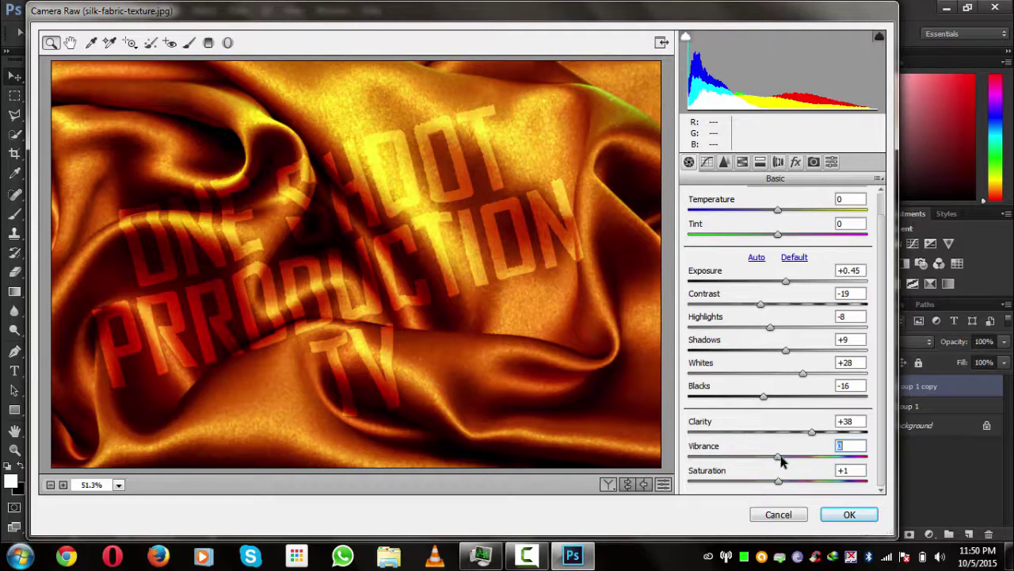
click(841, 515)
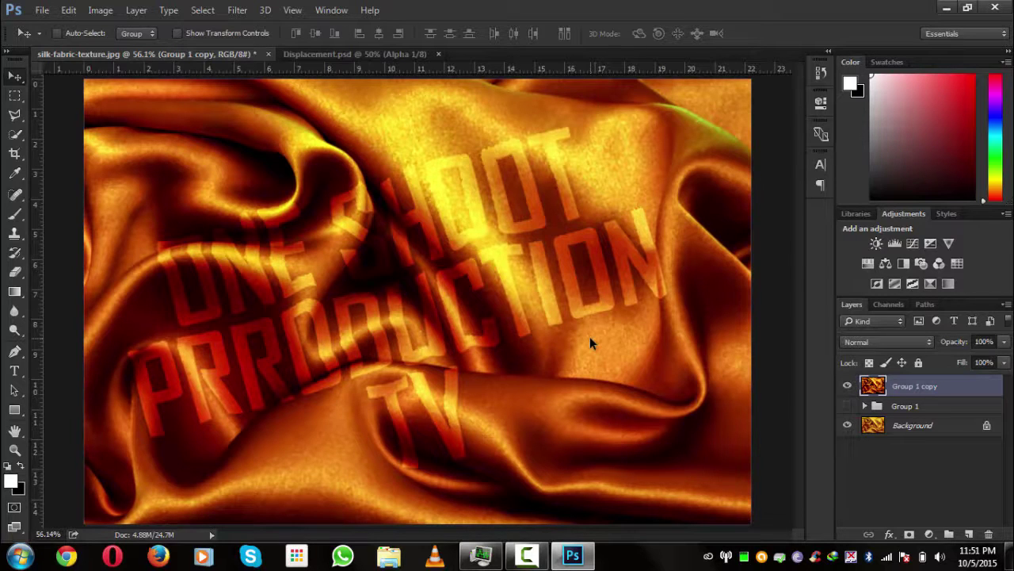
scroll(297, 337, up, 2)
scroll(297, 337, up, 3)
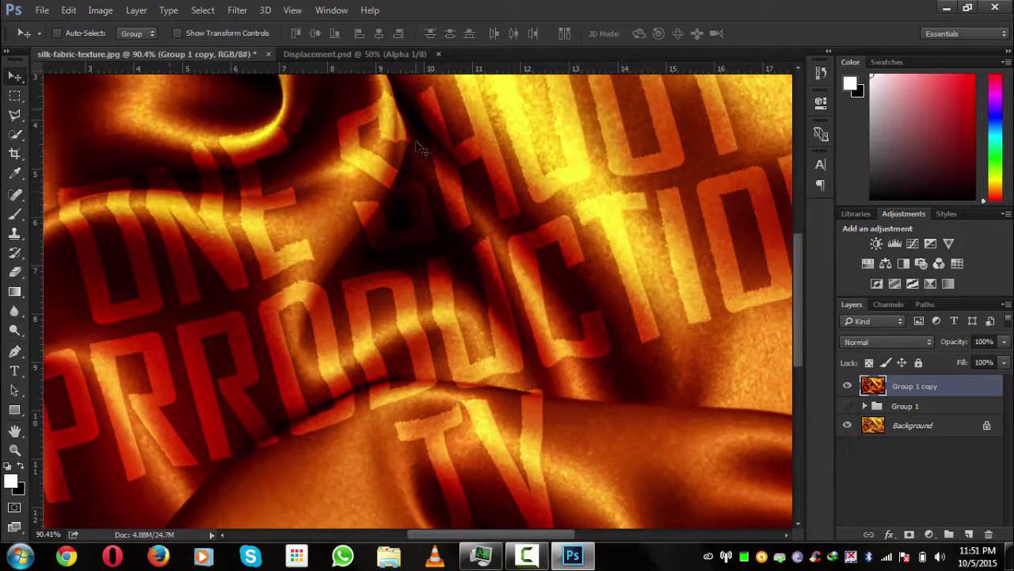
drag(801, 290, 802, 316)
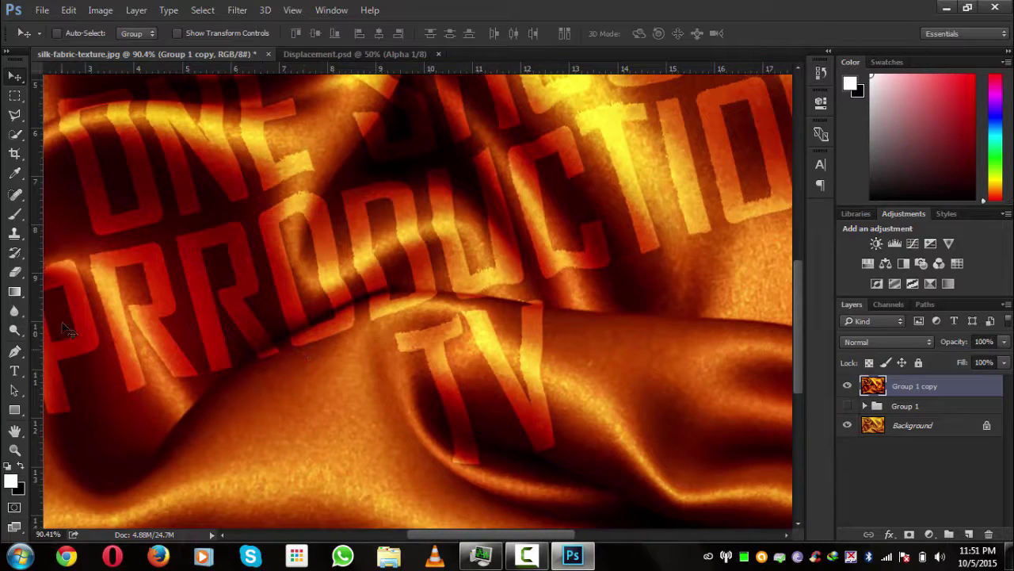
scroll(476, 206, down, 2)
scroll(470, 204, down, 3)
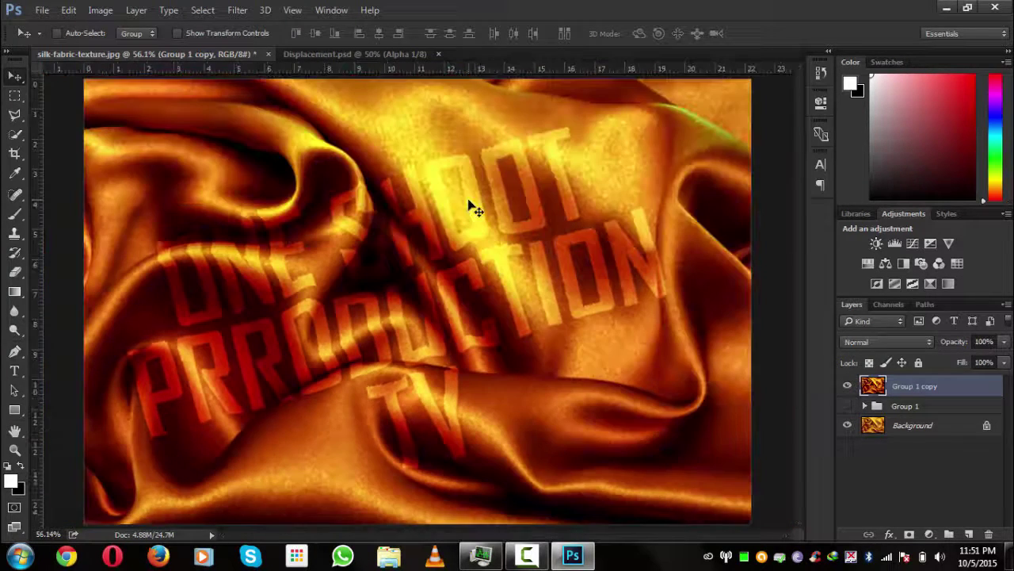